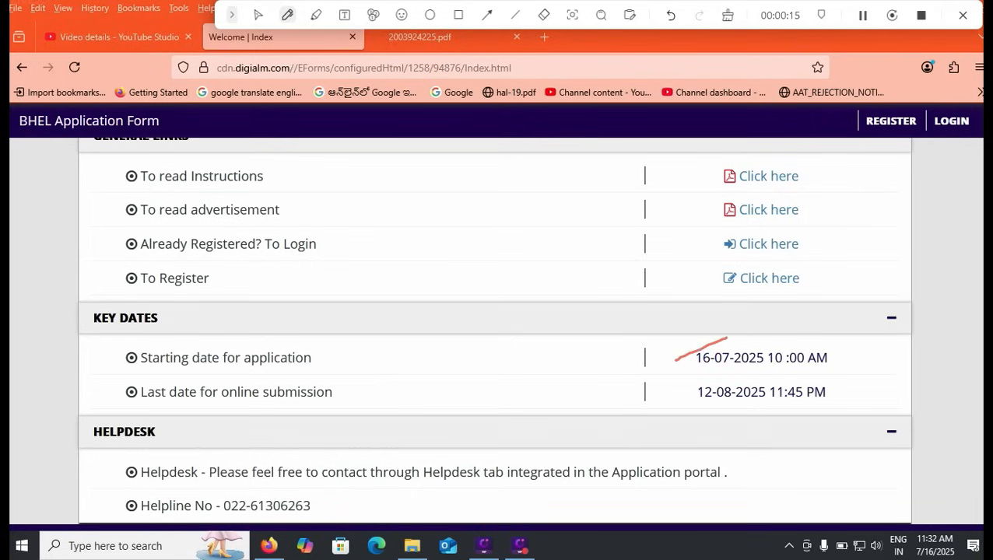
- Annotate the last submission date, key dates, helpdesk details and the To Register link
{"action": "left_click_drag", "start_coordinate": [830, 395], "coordinate": [856, 394]}
{"action": "left_click_drag", "start_coordinate": [880, 354], "coordinate": [880, 406]}
{"action": "left_click_drag", "start_coordinate": [114, 498], "coordinate": [163, 484]}
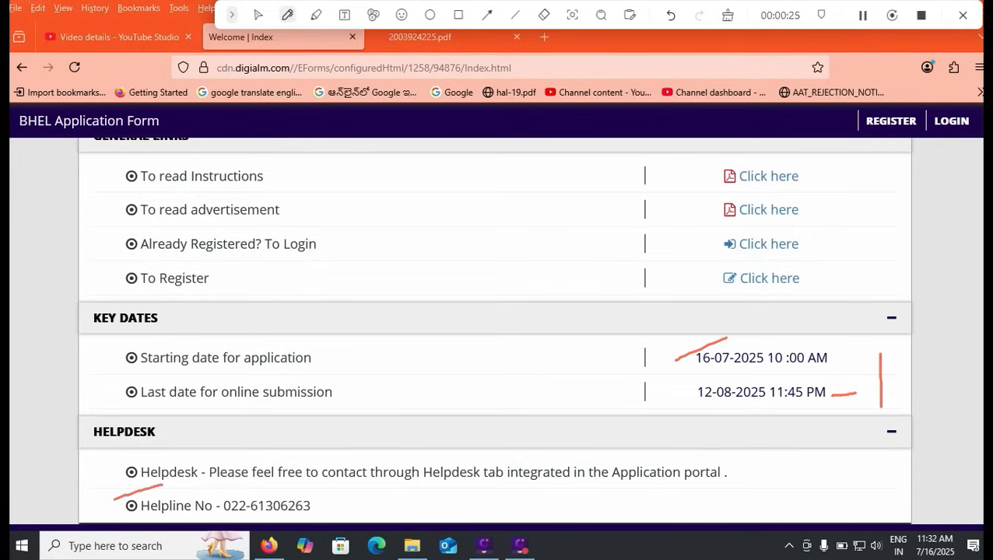
{"action": "left_click", "coordinate": [458, 15]}
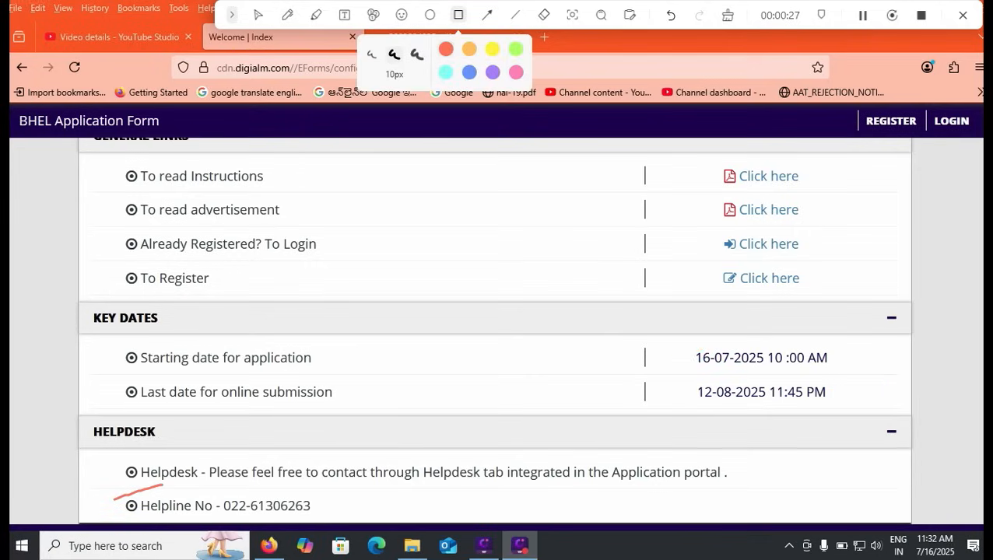
{"action": "mouse_move", "coordinate": [699, 259]}
{"action": "left_mouse_down"}
{"action": "mouse_move", "coordinate": [732, 290]}
{"action": "mouse_move", "coordinate": [822, 295]}
{"action": "left_mouse_up"}
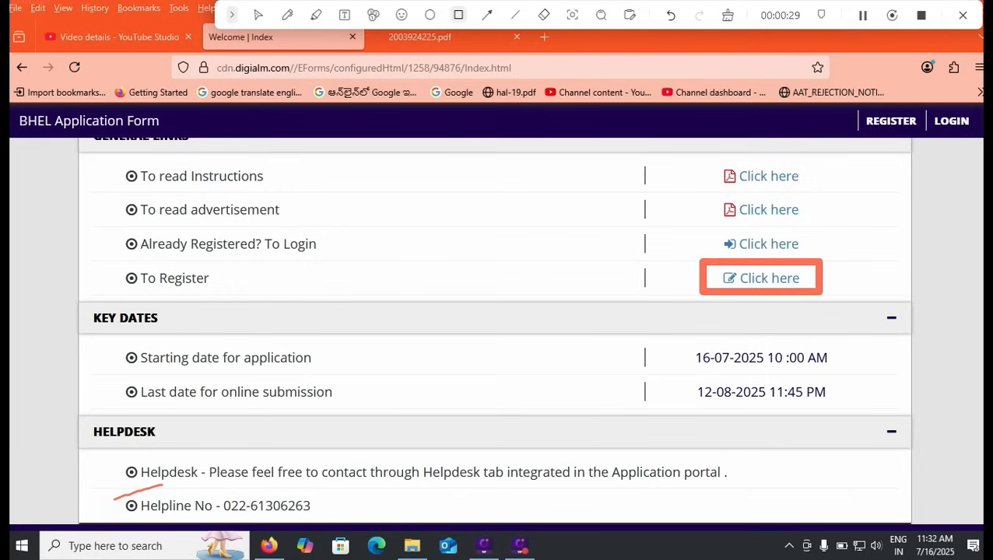
{"action": "left_click_drag", "start_coordinate": [244, 280], "coordinate": [282, 292]}
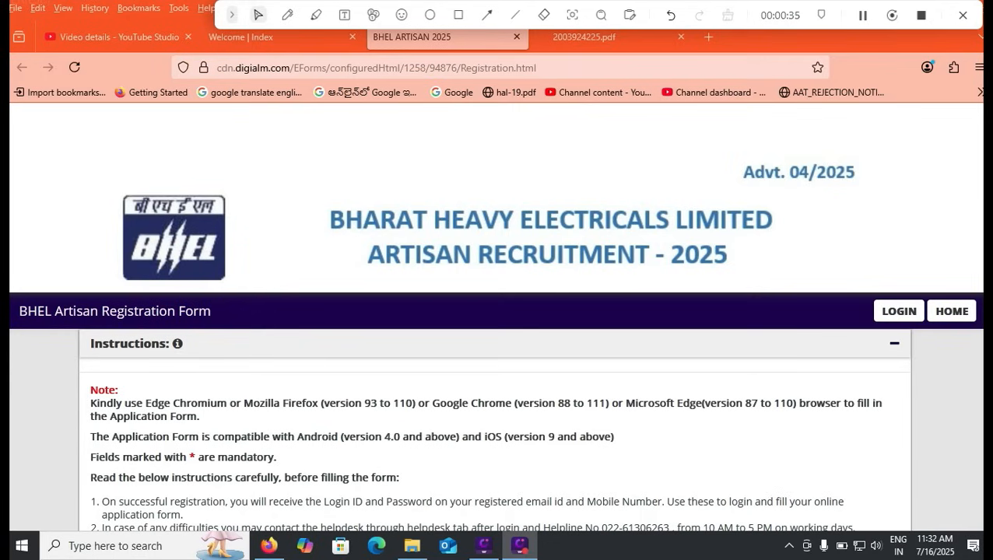
- Scroll to the registration form, list the manufacturing units, then view the PDF's reservation table
{"action": "scroll", "coordinate": [496, 327], "scroll_direction": "down", "scroll_amount": 1}
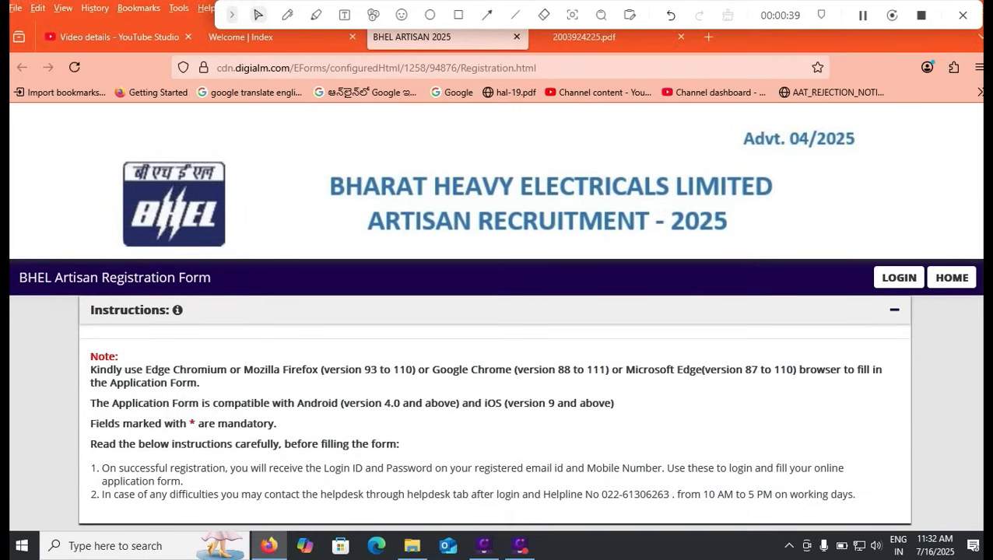
{"action": "scroll", "coordinate": [497, 327], "scroll_direction": "down", "scroll_amount": 5}
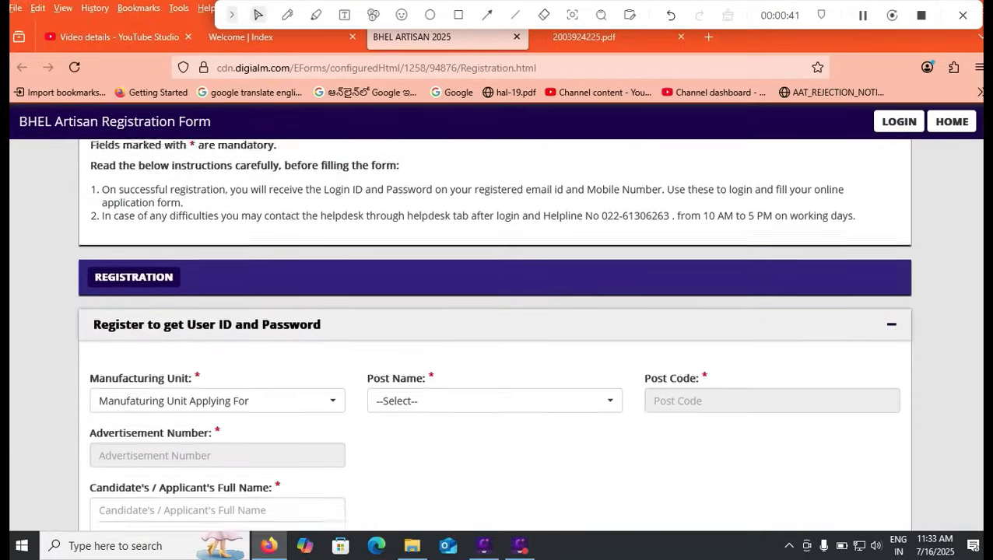
{"action": "scroll", "coordinate": [497, 327], "scroll_direction": "down", "scroll_amount": 2}
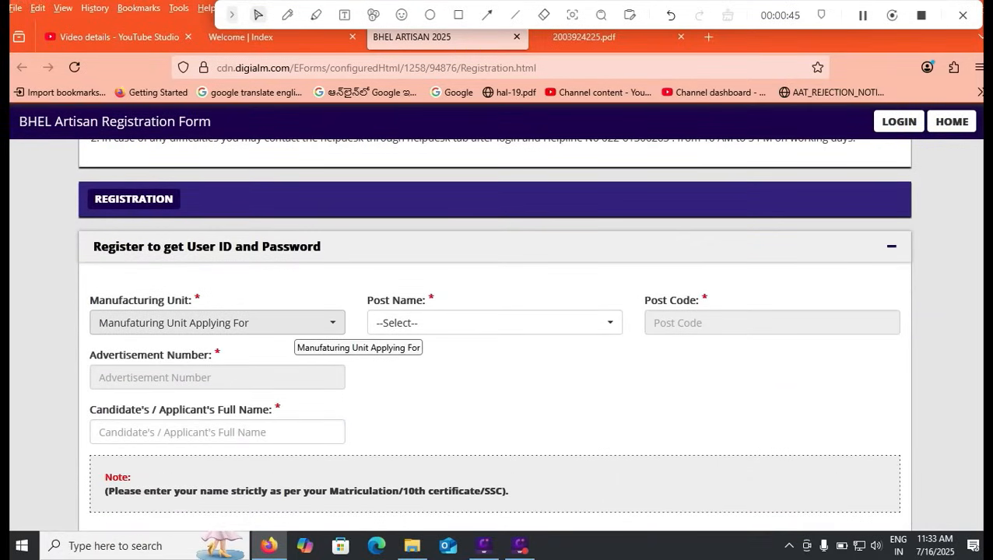
{"action": "left_click", "coordinate": [296, 323]}
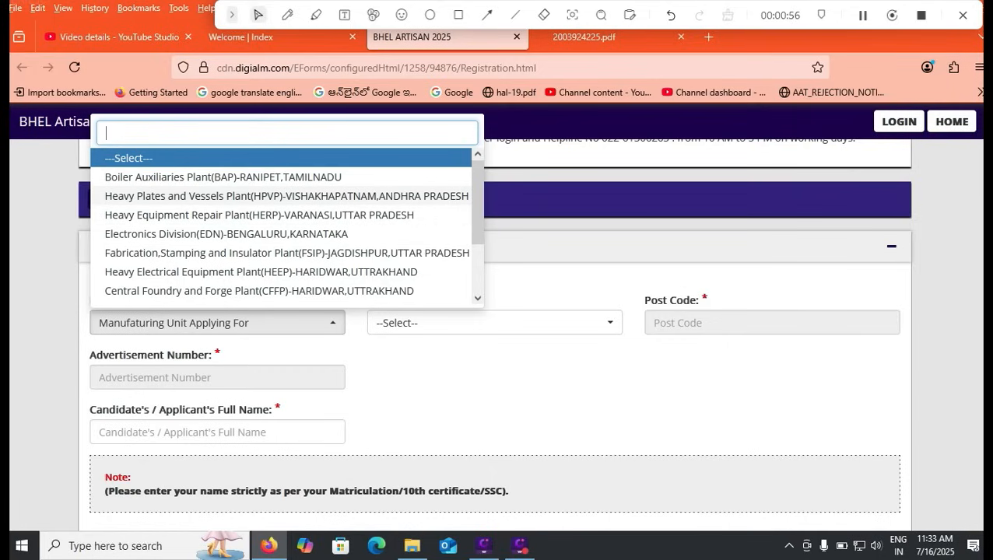
{"action": "scroll", "coordinate": [287, 225], "scroll_direction": "down", "scroll_amount": 2}
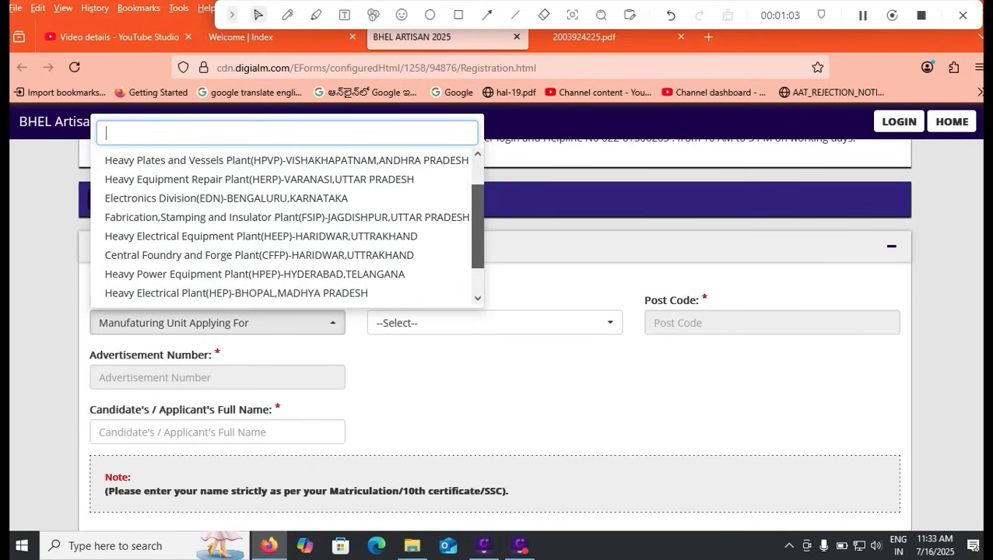
{"action": "key", "text": "ctrl+Tab"}
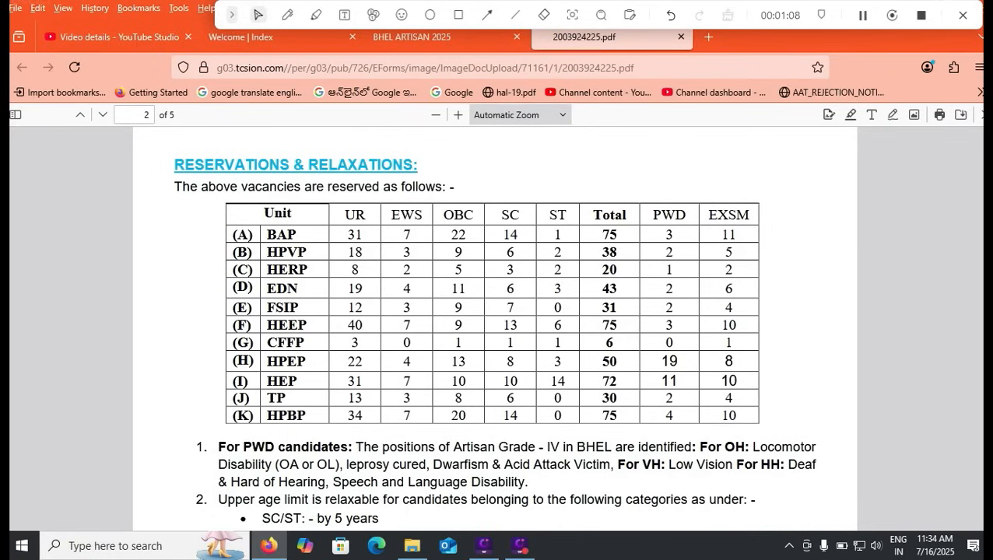
- Glance at YouTube Studio and the PDF, then return to the BHEL ARTISAN 2025 tab
{"action": "left_click", "coordinate": [147, 38]}
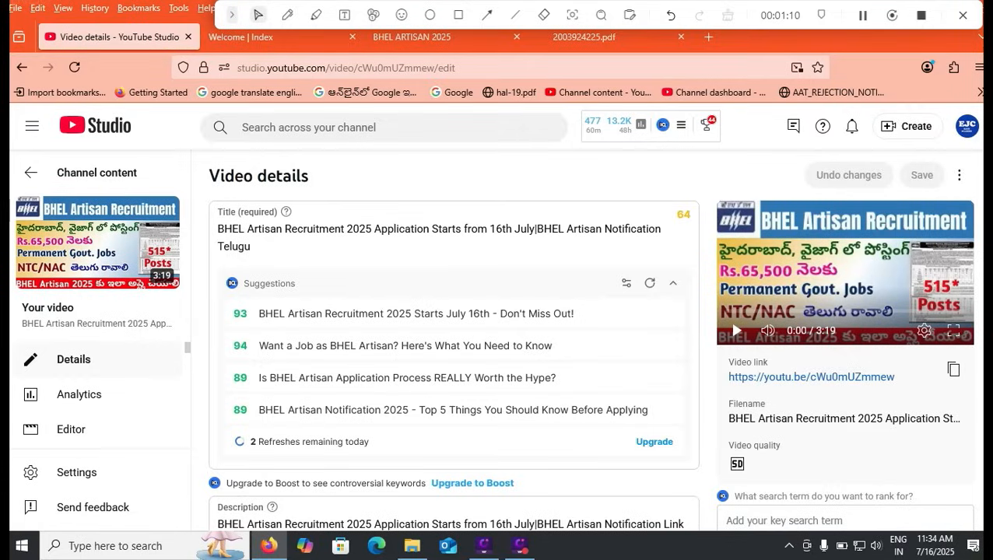
{"action": "left_click", "coordinate": [599, 37]}
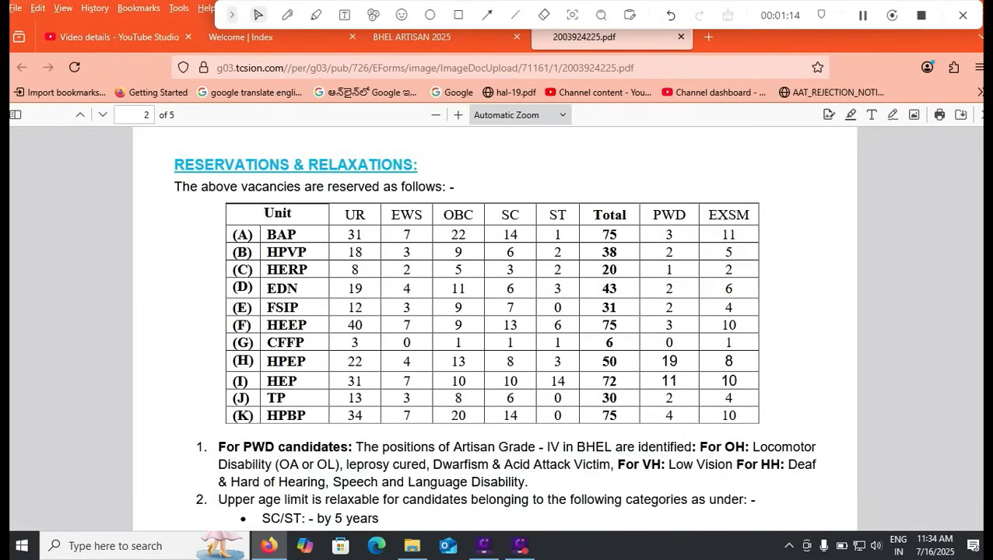
{"action": "left_click", "coordinate": [436, 37]}
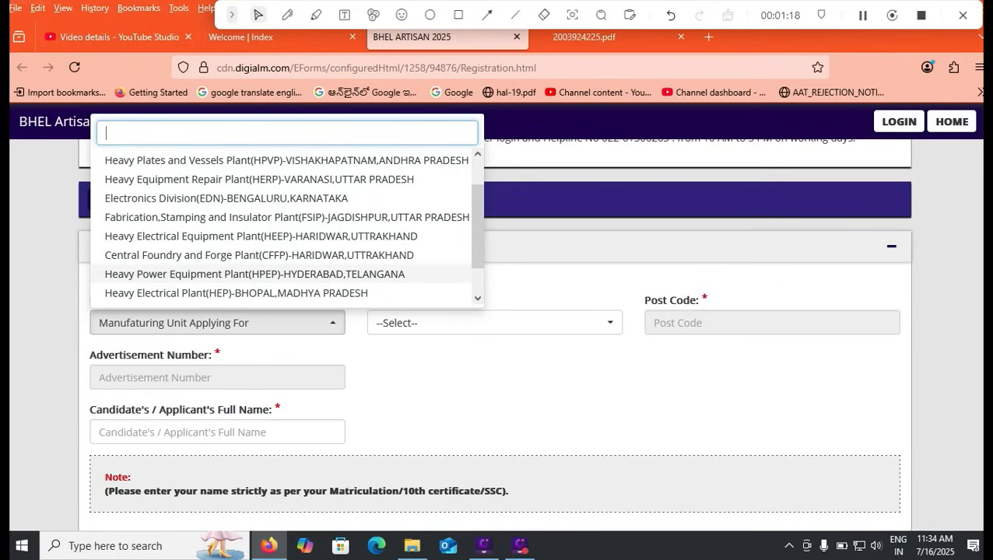
- Select HPEP Hyderabad as unit and Fitter as post, then enter the applicant's full name
{"action": "left_click", "coordinate": [255, 273]}
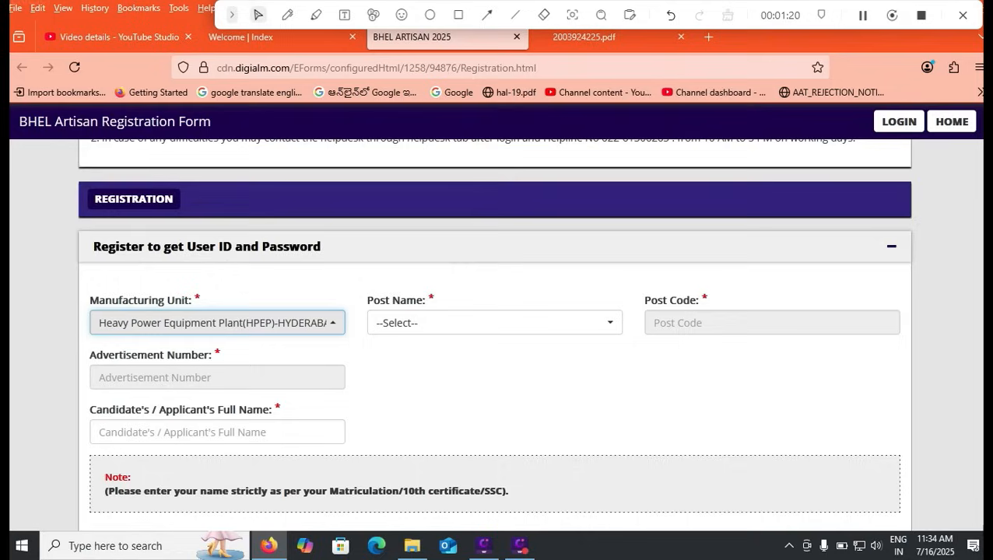
{"action": "left_click", "coordinate": [495, 323]}
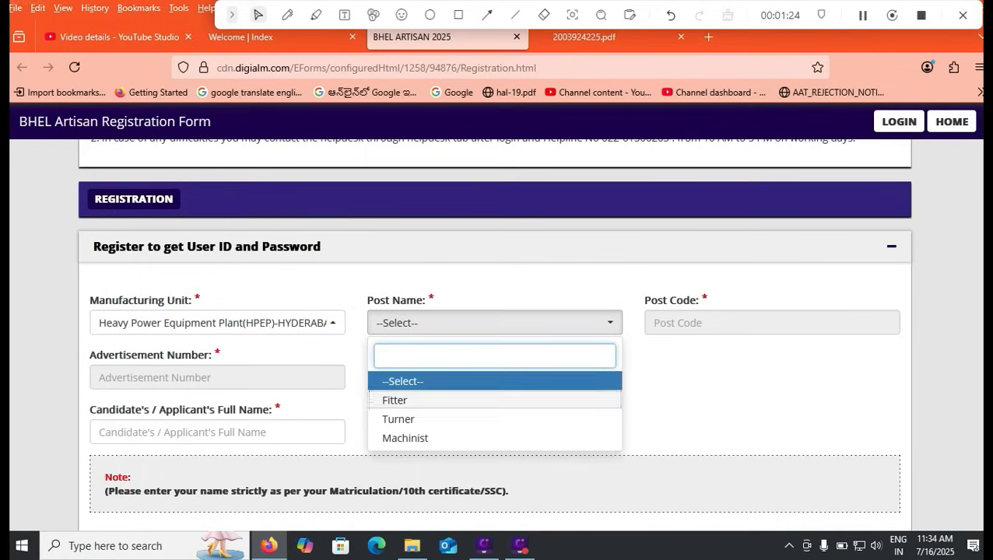
{"action": "left_click", "coordinate": [395, 400]}
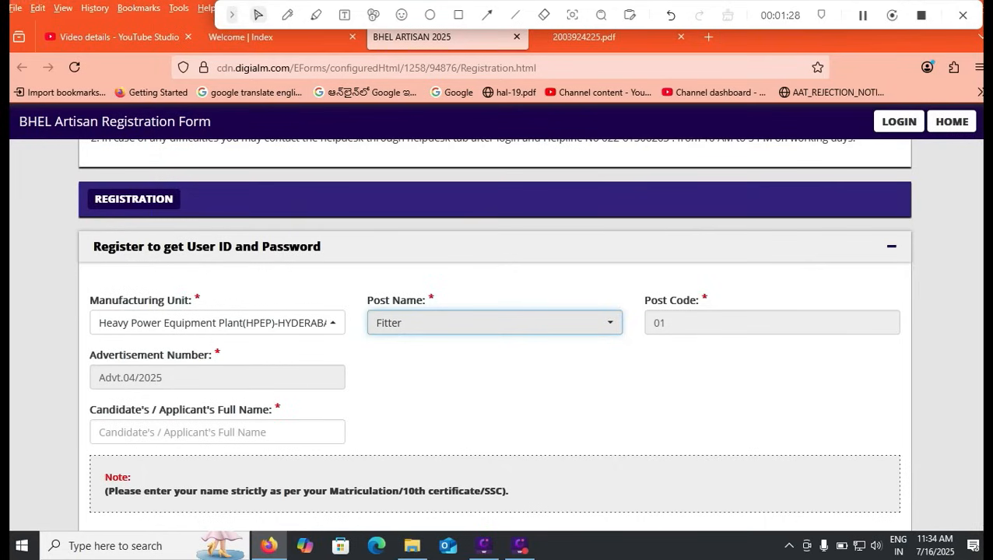
{"action": "left_click", "coordinate": [217, 432]}
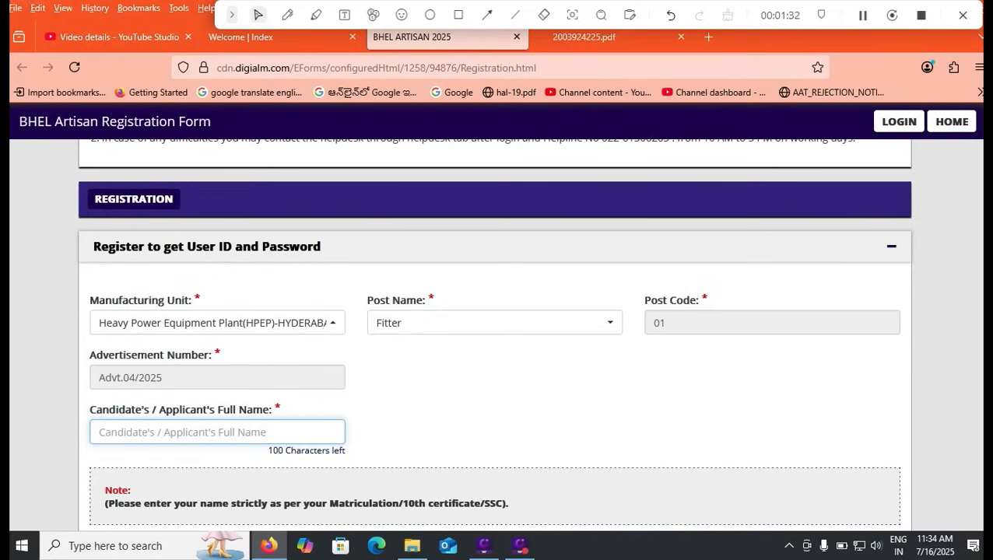
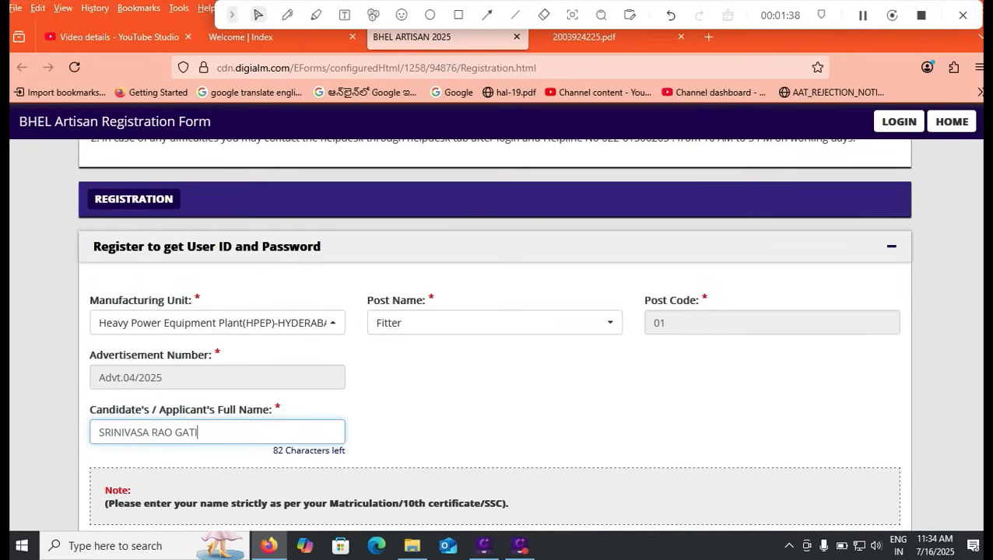
- Enter the applicant's mobile number and confirm it, leaving the alternate mobile number blank
{"action": "scroll", "coordinate": [495, 335], "scroll_direction": "down", "scroll_amount": 2}
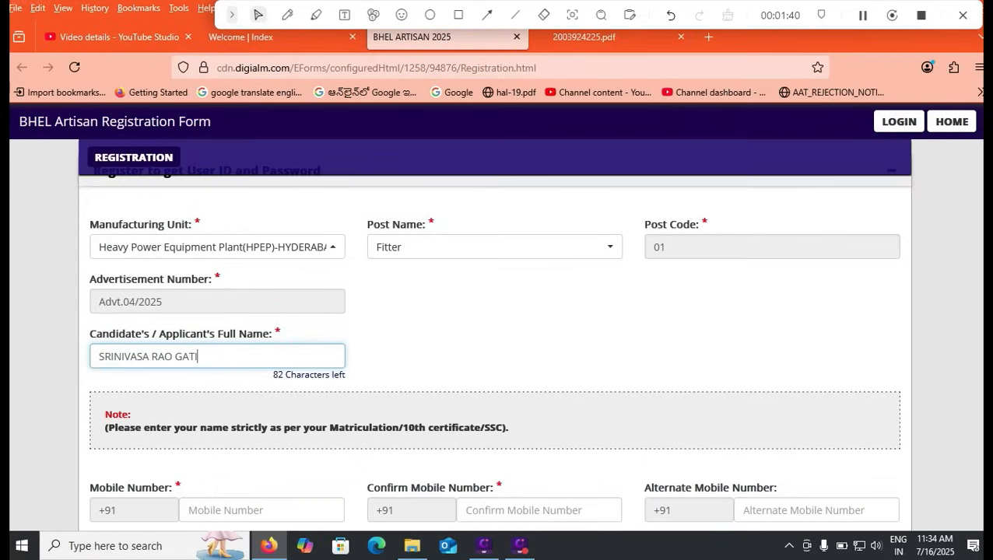
{"action": "scroll", "coordinate": [495, 335], "scroll_direction": "down", "scroll_amount": 4}
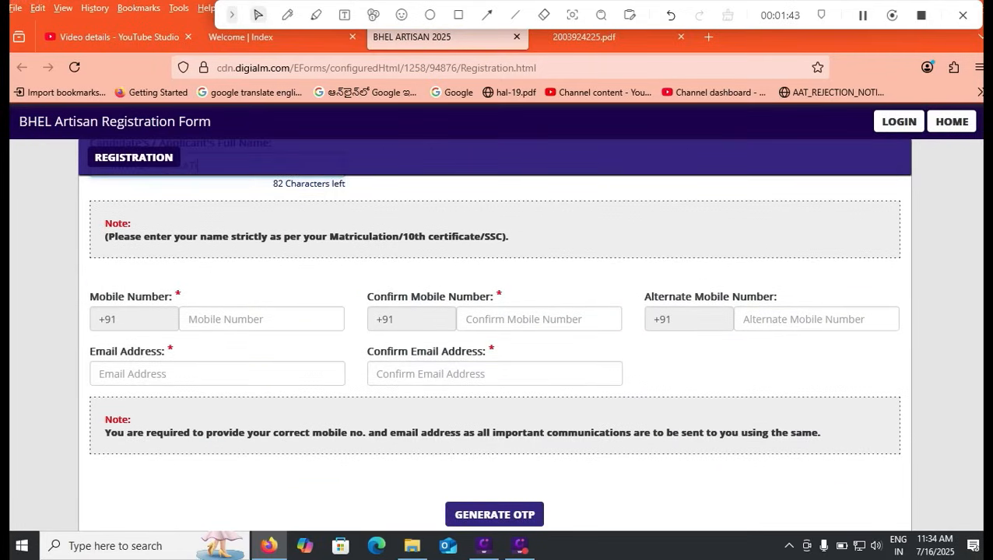
{"action": "double_click", "coordinate": [170, 343]}
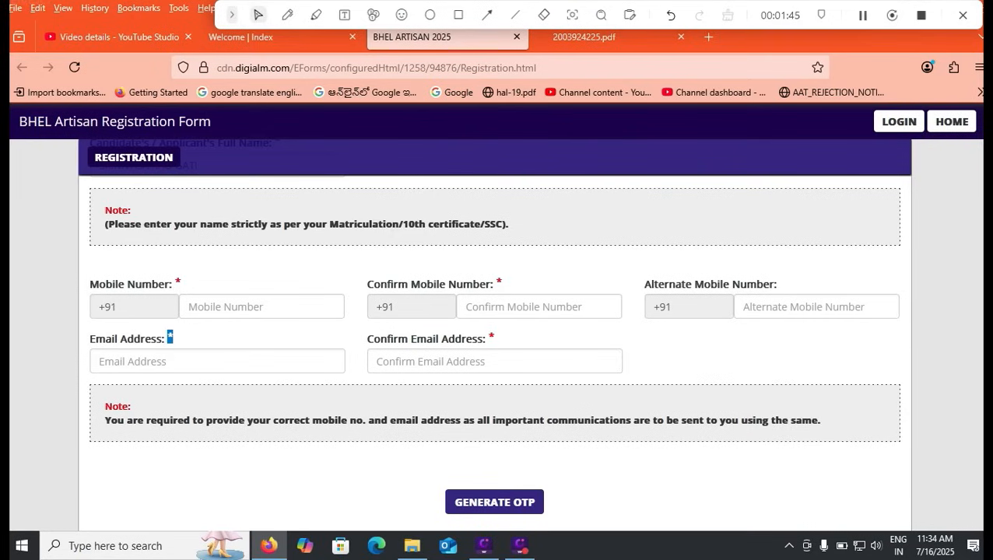
{"action": "left_click", "coordinate": [261, 306]}
{"action": "type", "text": "99999999"}
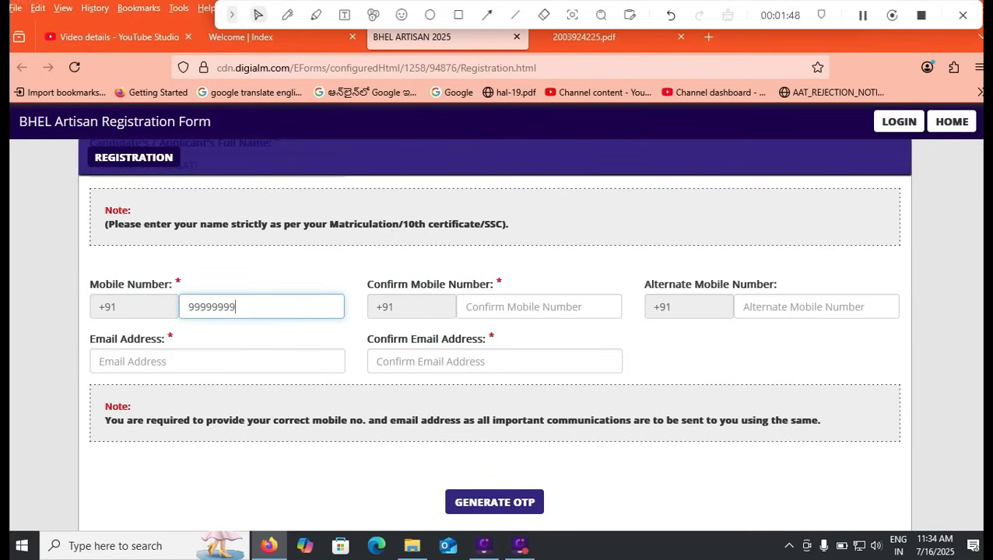
{"action": "key", "text": "Tab"}
{"action": "type", "text": "999999999"}
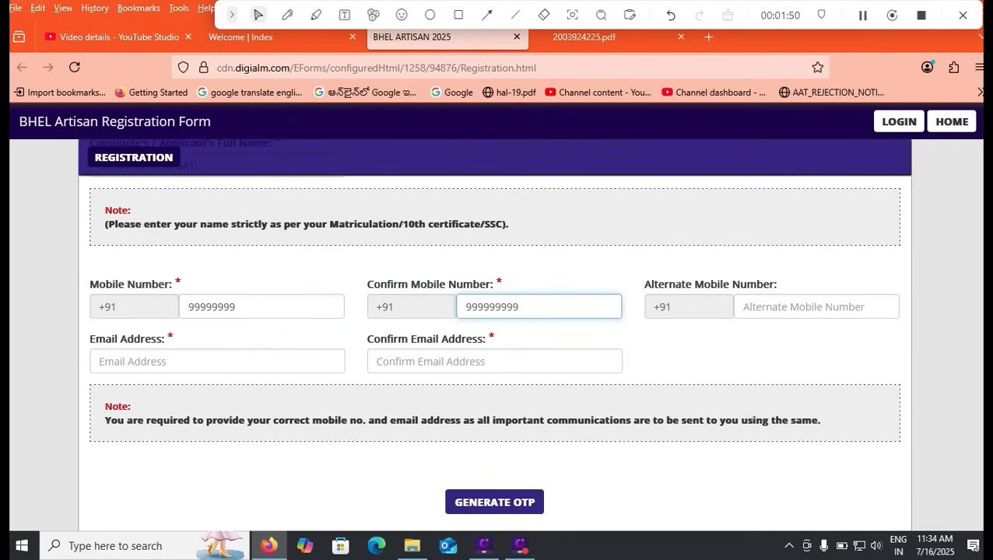
{"action": "key", "text": "Tab"}
{"action": "type", "text": "888888888"}
{"action": "key", "text": "BackSpace"}
{"action": "key", "text": "BackSpace"}
{"action": "key", "text": "BackSpace"}
{"action": "key", "text": "BackSpace"}
{"action": "key", "text": "BackSpace"}
{"action": "key", "text": "BackSpace"}
{"action": "key", "text": "BackSpace"}
{"action": "key", "text": "BackSpace"}
{"action": "key", "text": "BackSpace"}
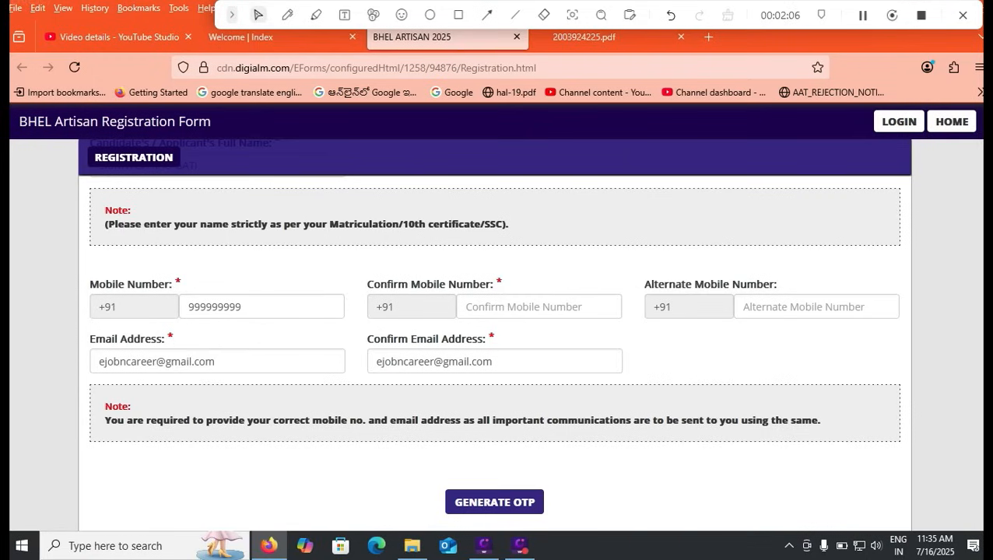
{"action": "scroll", "coordinate": [495, 327], "scroll_direction": "down", "scroll_amount": 3}
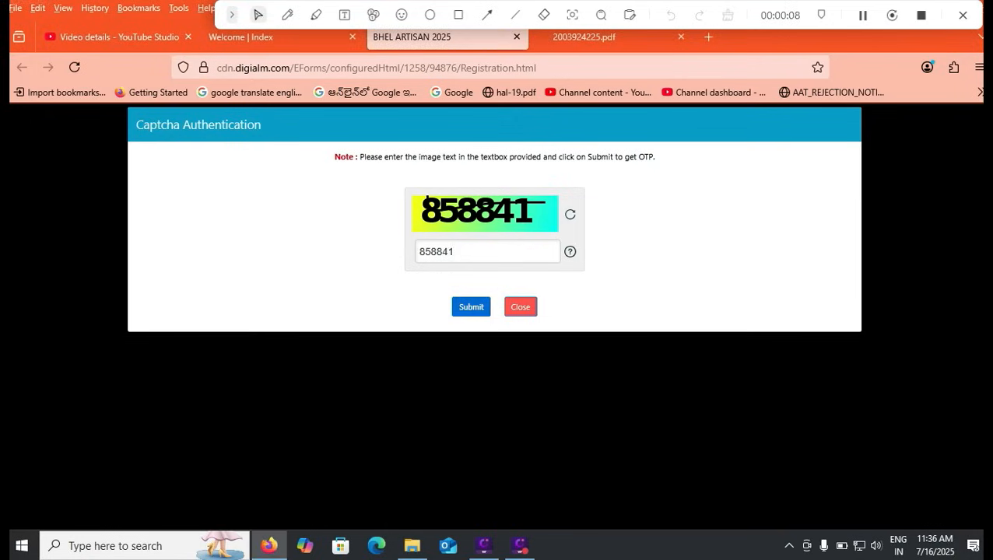
- Get the OTP validated, tick I Agree on the declaration and enter the captcha
{"action": "left_click", "coordinate": [470, 307]}
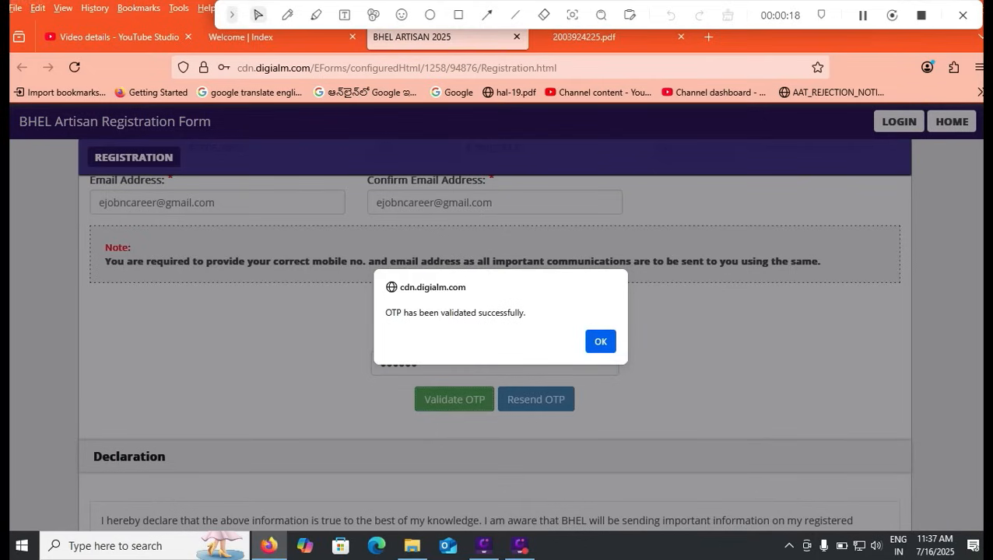
{"action": "left_click", "coordinate": [600, 342]}
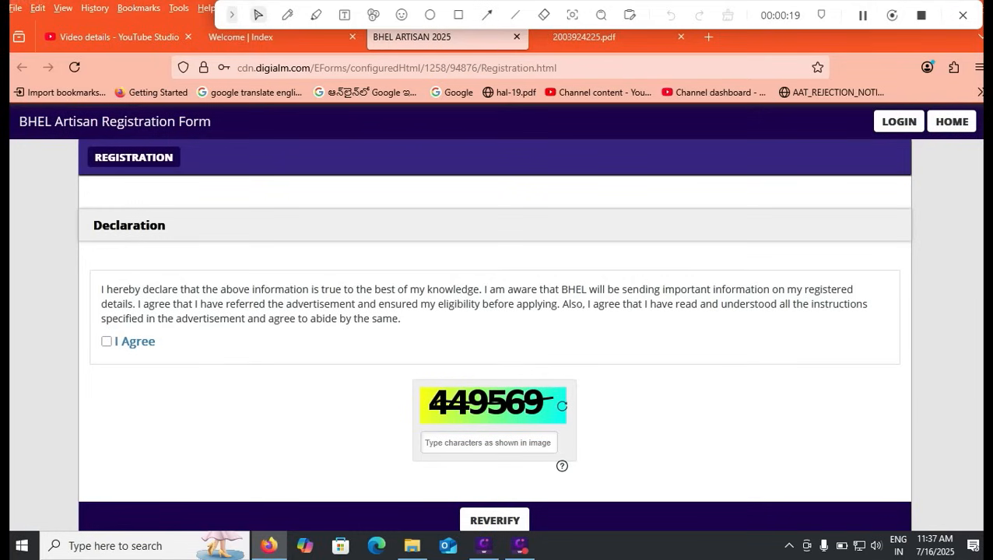
{"action": "left_click", "coordinate": [107, 342]}
{"action": "left_click", "coordinate": [489, 442]}
{"action": "type", "text": "449569"}
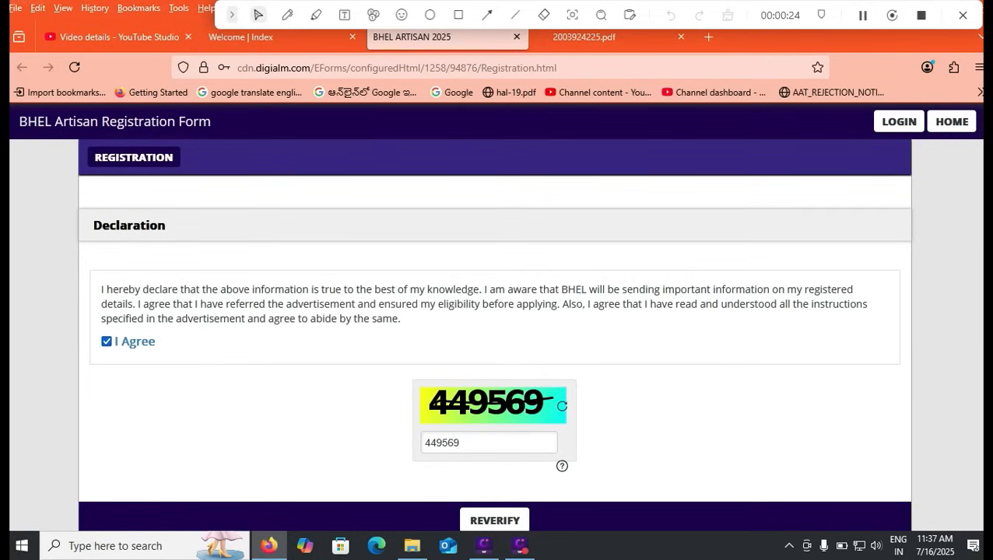
- Draw a rectangle around the verification table for viewers
{"action": "scroll", "coordinate": [494, 350], "scroll_direction": "down", "scroll_amount": 1}
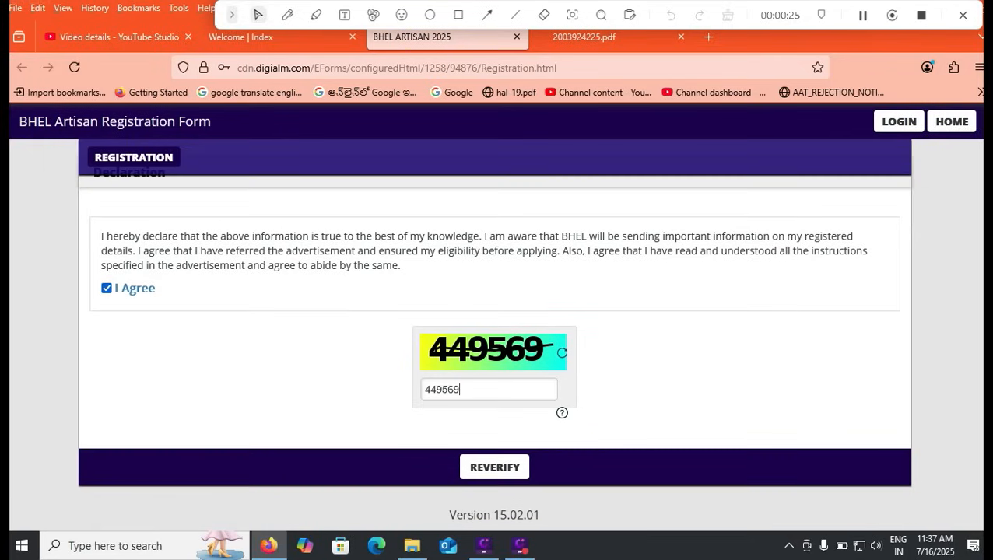
{"action": "left_click", "coordinate": [458, 14]}
{"action": "left_click_drag", "start_coordinate": [441, 443], "coordinate": [565, 495]}
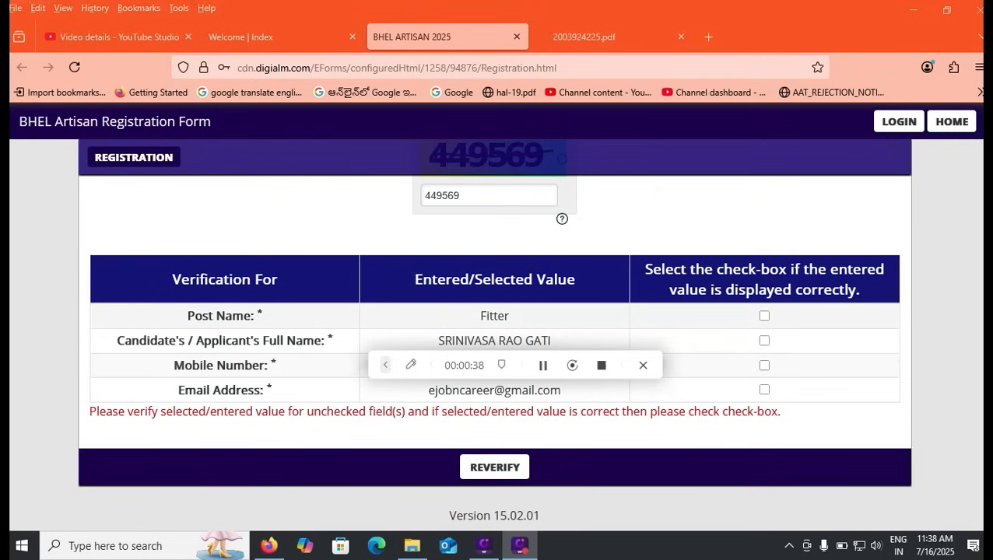
- Confirm the Post Name, submit the verified details, and accept the privacy notice and alert
{"action": "left_click", "coordinate": [764, 316]}
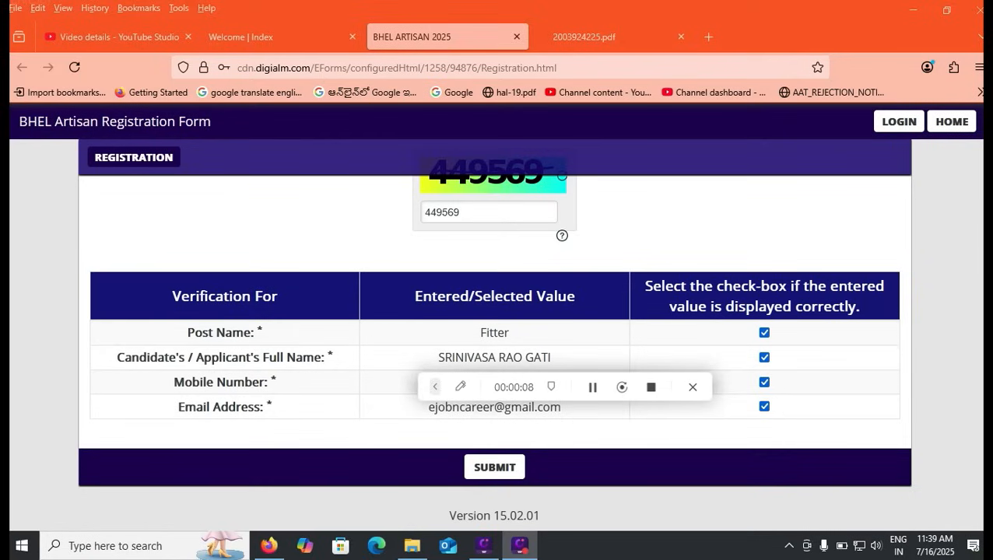
{"action": "left_click", "coordinate": [495, 467]}
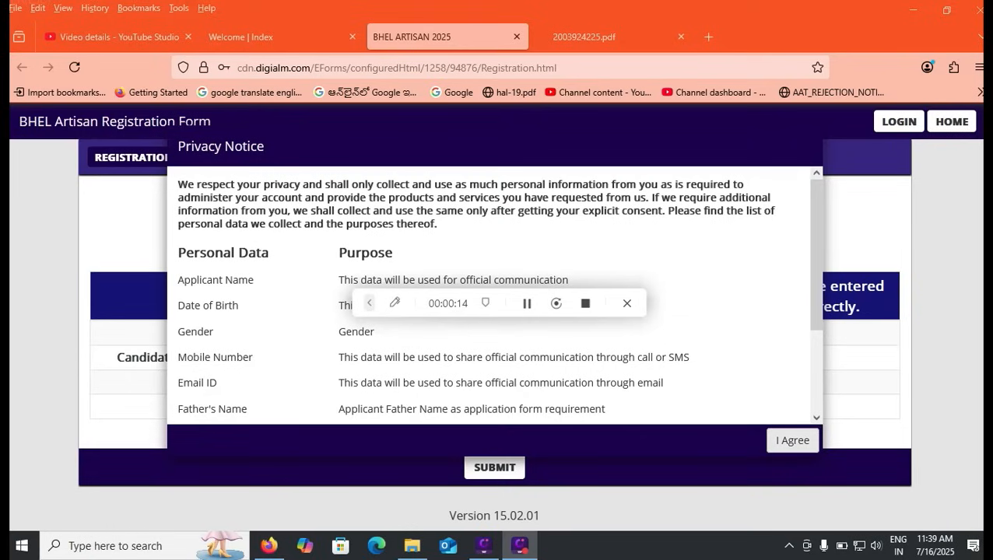
{"action": "left_click", "coordinate": [793, 440]}
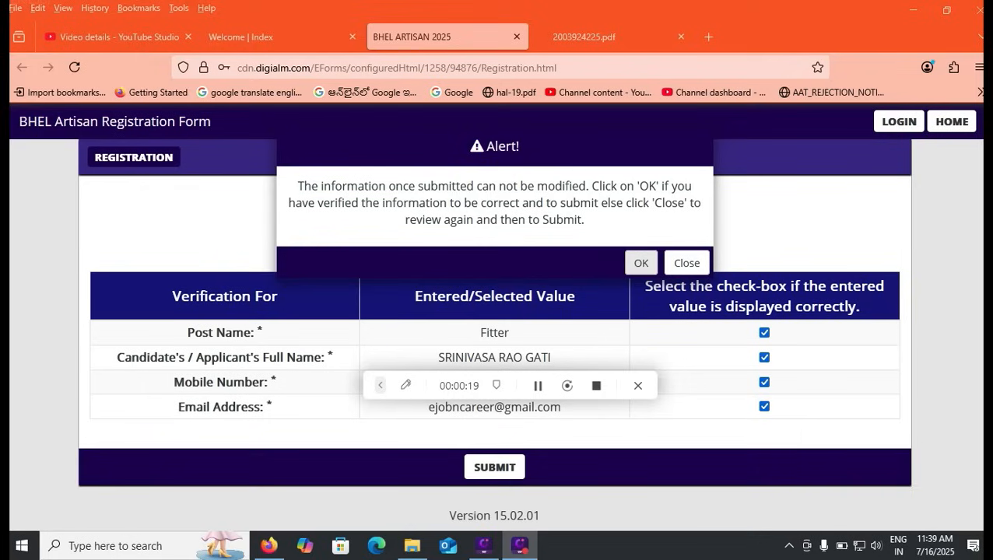
{"action": "left_click", "coordinate": [640, 263]}
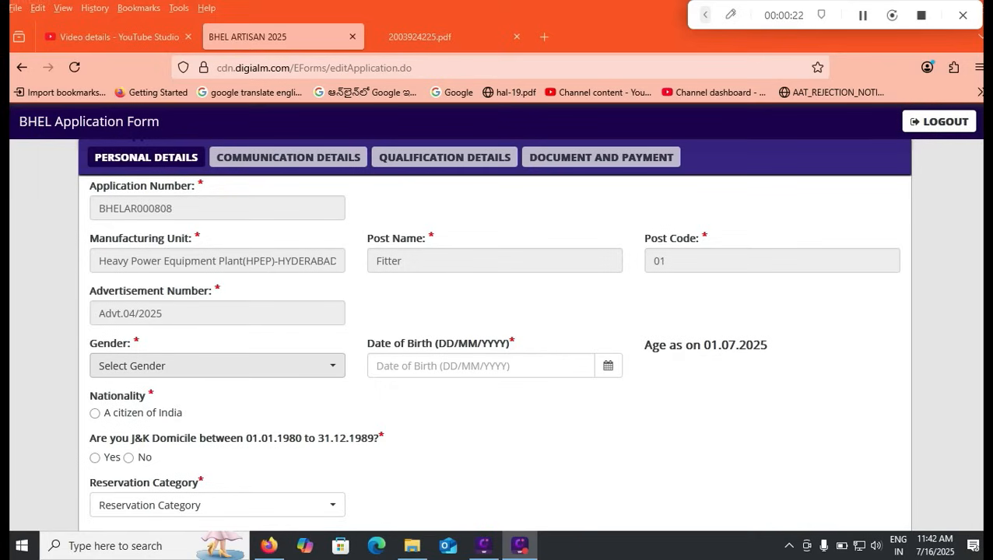
- Choose Male for Gender and set Date of Birth to 01/01/2000 in the picker
{"action": "left_click", "coordinate": [216, 365]}
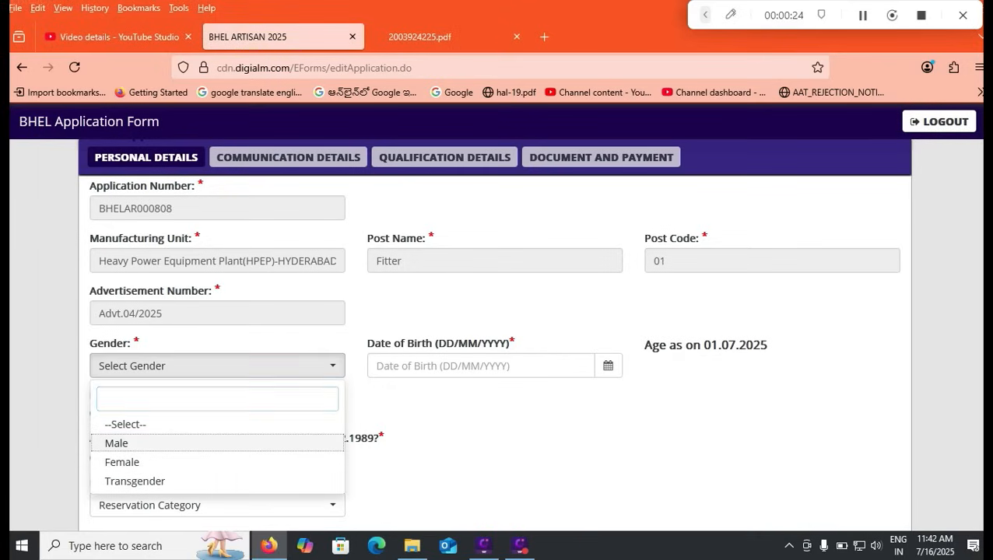
{"action": "left_click", "coordinate": [124, 443]}
{"action": "left_click", "coordinate": [467, 365]}
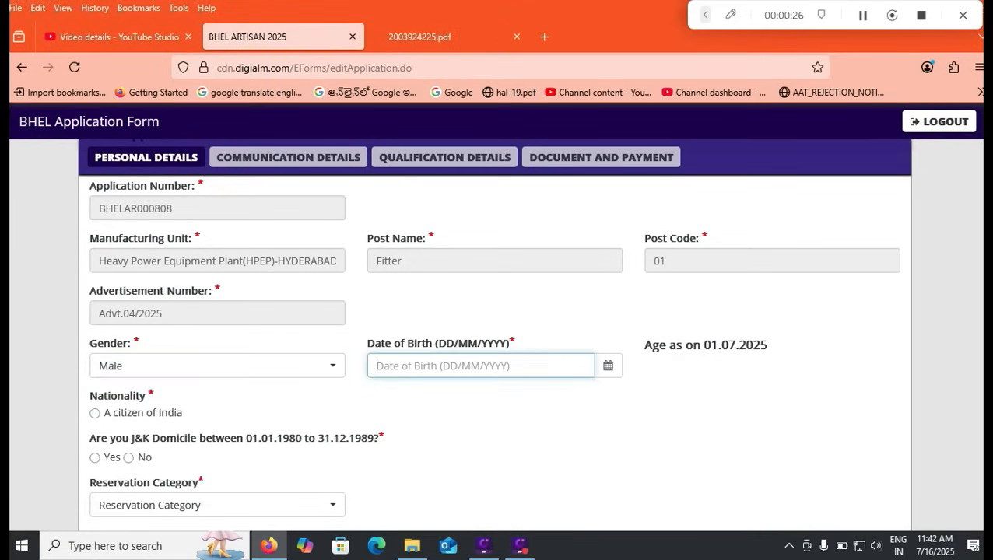
{"action": "left_click", "coordinate": [607, 366]}
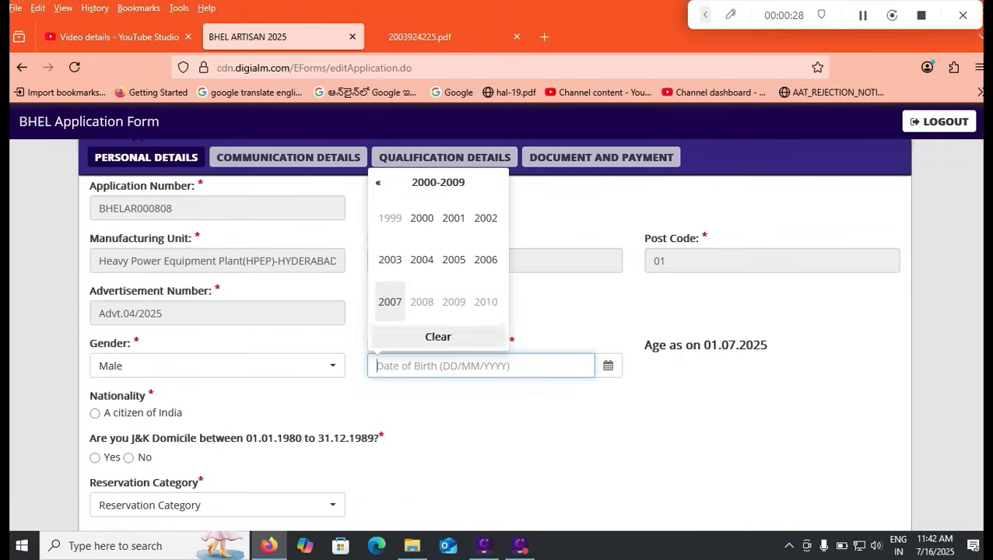
{"action": "left_click", "coordinate": [438, 182]}
{"action": "left_click", "coordinate": [421, 218]}
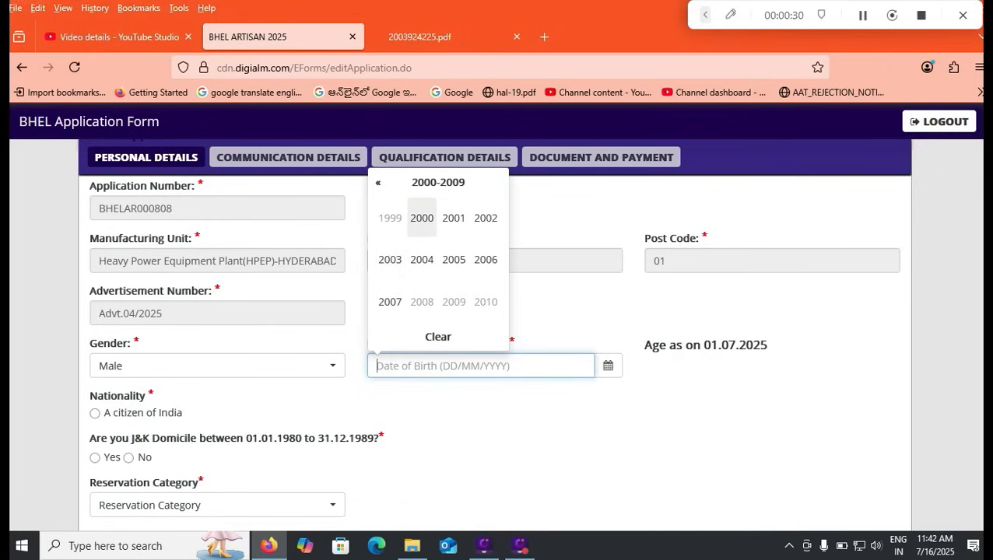
{"action": "left_click", "coordinate": [377, 182]}
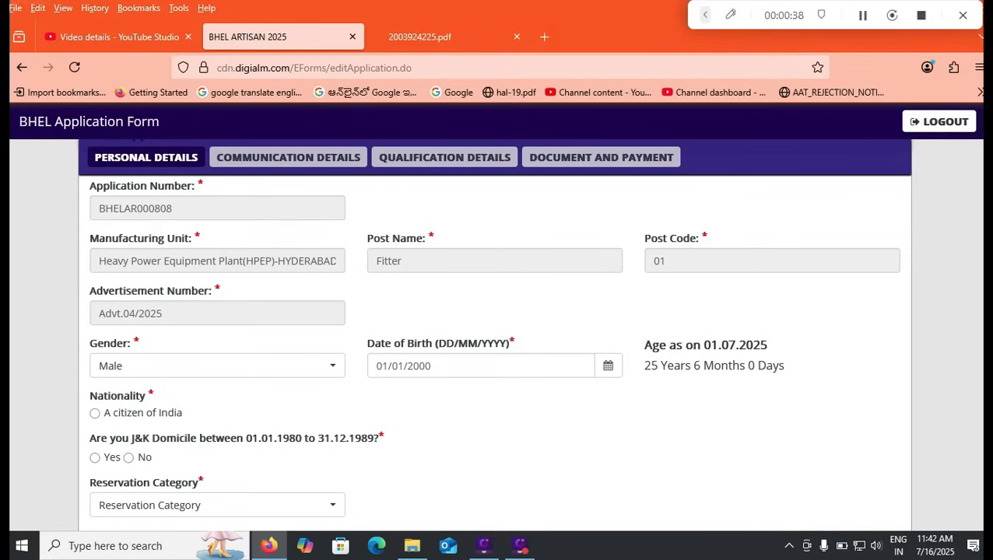
{"action": "key", "text": "ctrl+Tab"}
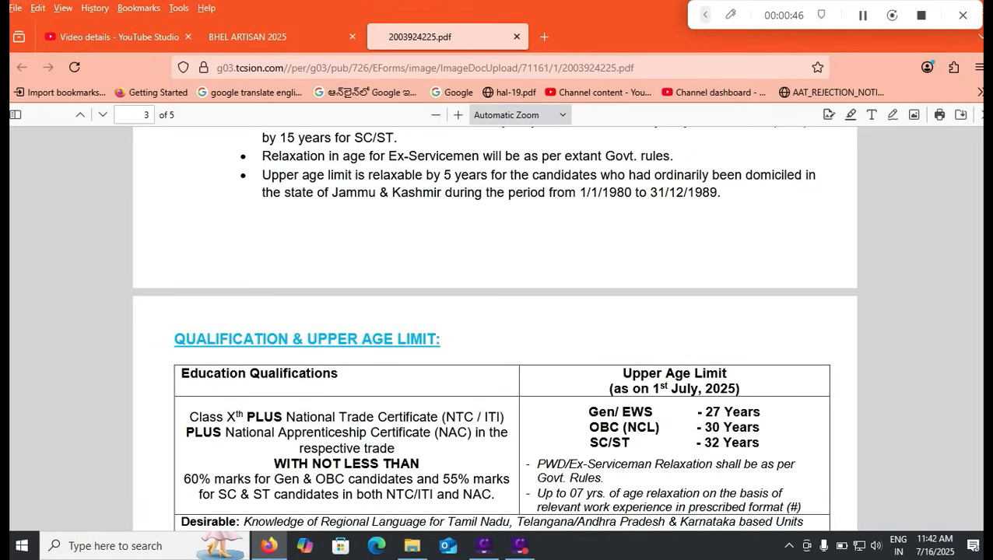
{"action": "left_click_drag", "start_coordinate": [704, 428], "coordinate": [752, 428]}
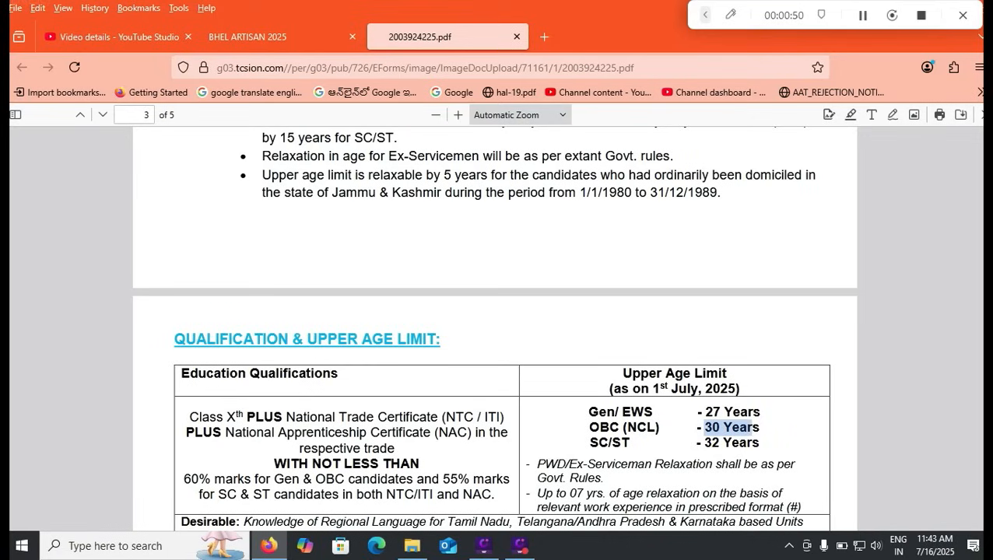
{"action": "left_click_drag", "start_coordinate": [705, 443], "coordinate": [747, 443]}
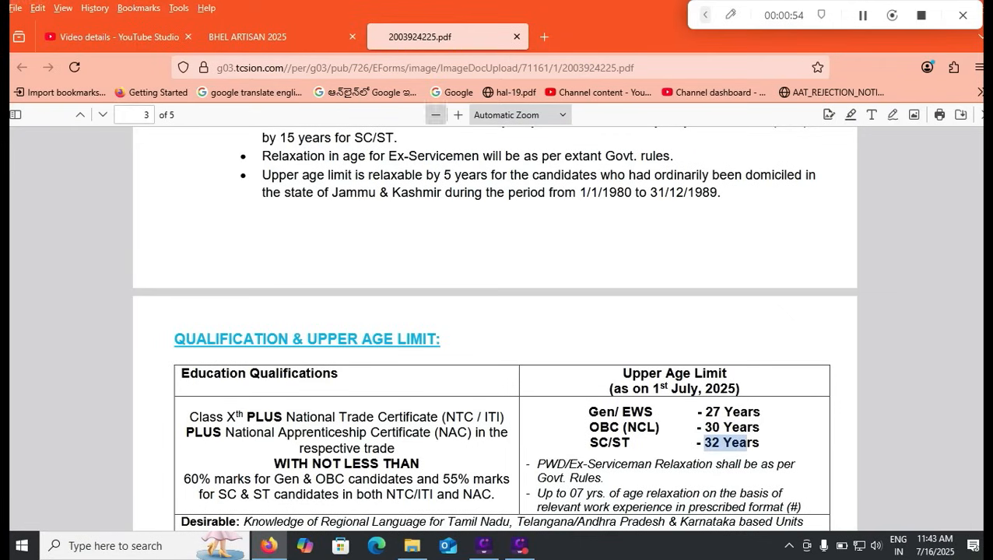
{"action": "left_click", "coordinate": [247, 37]}
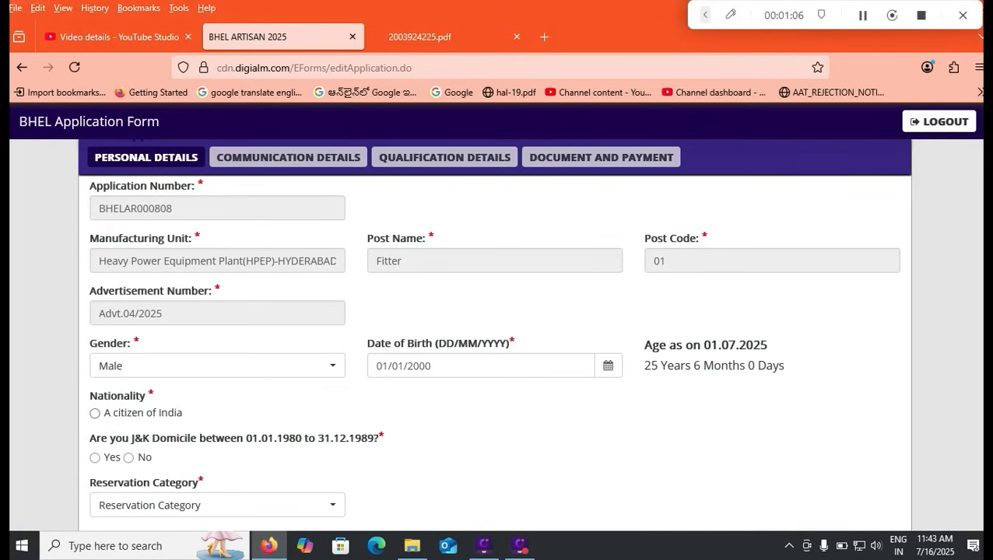
- Select 'A citizen of India', No for J&K domicile, and OBC(NCL) as category
{"action": "left_click", "coordinate": [95, 413]}
{"action": "left_click", "coordinate": [129, 457]}
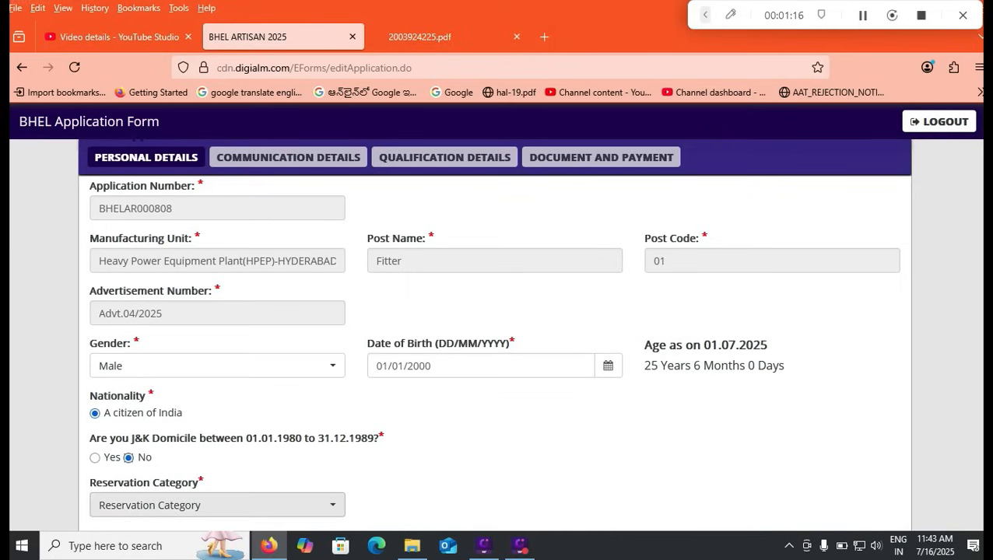
{"action": "left_click", "coordinate": [217, 505]}
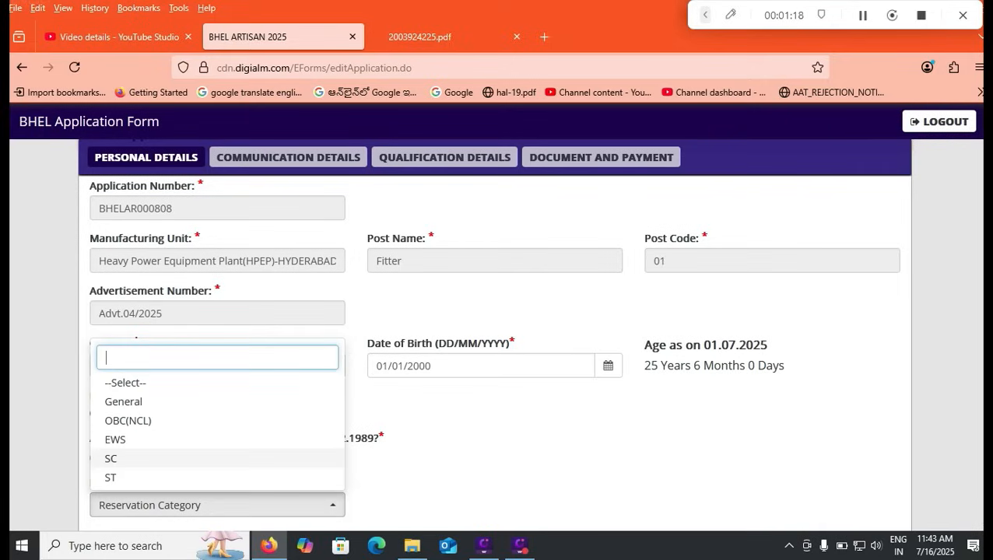
{"action": "key", "text": "Up"}
{"action": "key", "text": "Up"}
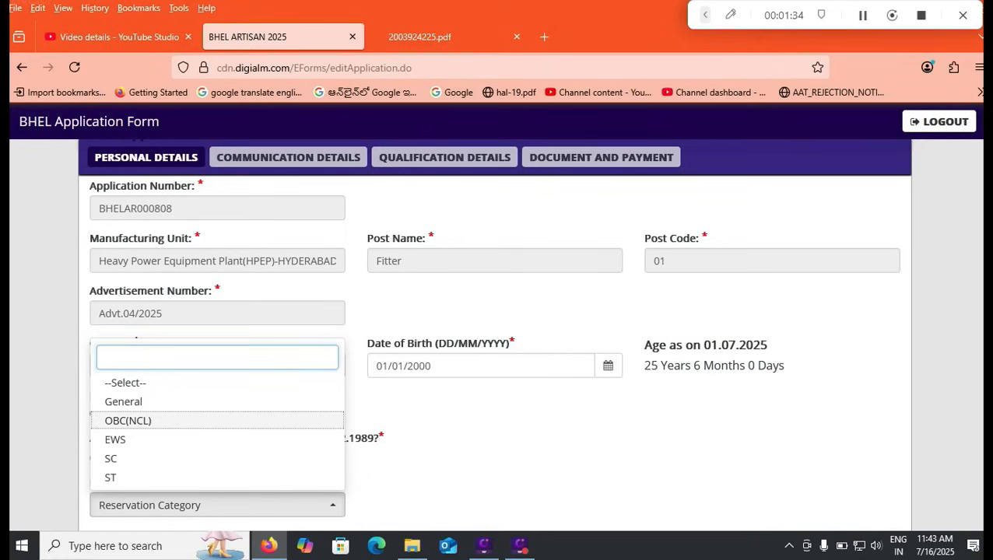
{"action": "left_click", "coordinate": [128, 420]}
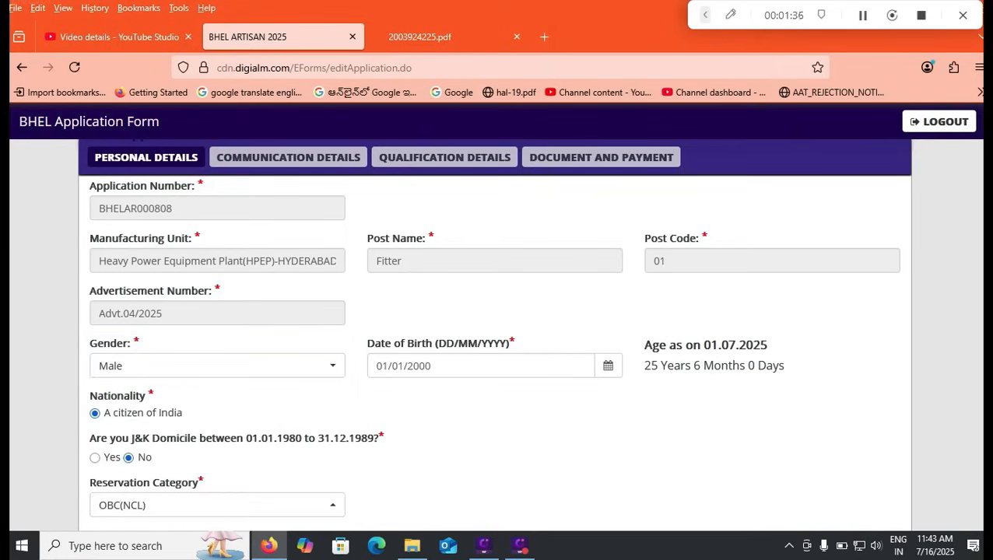
{"action": "scroll", "coordinate": [494, 350], "scroll_direction": "down", "scroll_amount": 4}
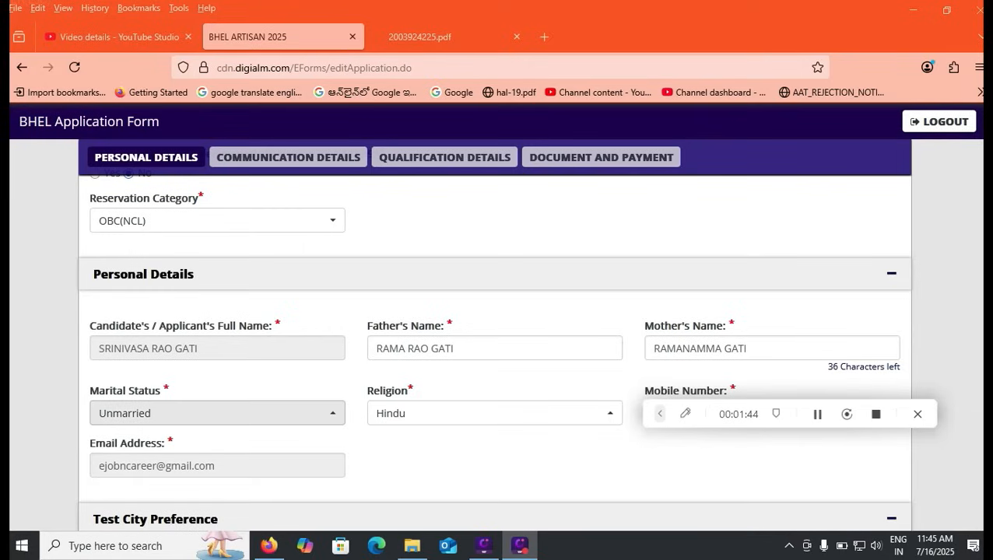
{"action": "left_click", "coordinate": [217, 413]}
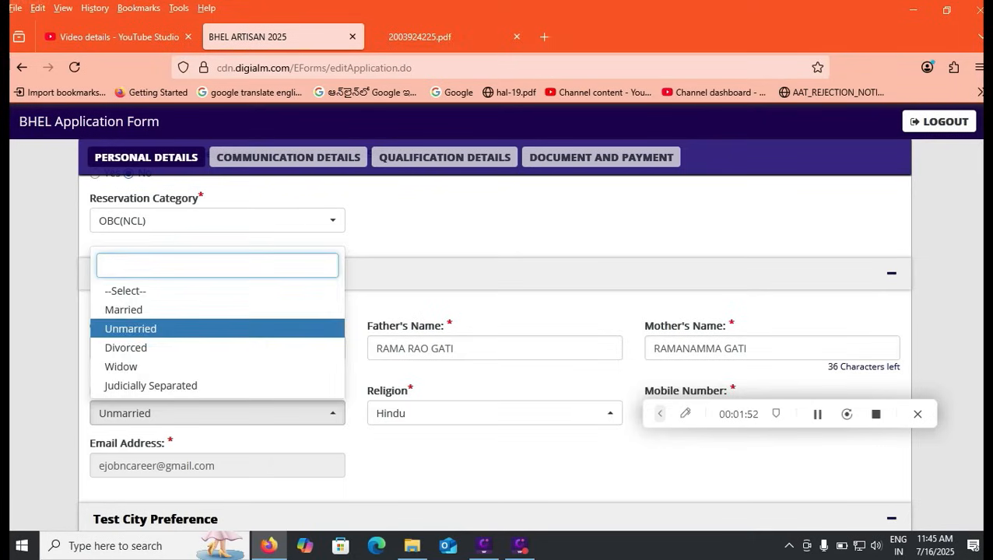
{"action": "left_click", "coordinate": [404, 414]}
{"action": "left_click", "coordinate": [405, 414]}
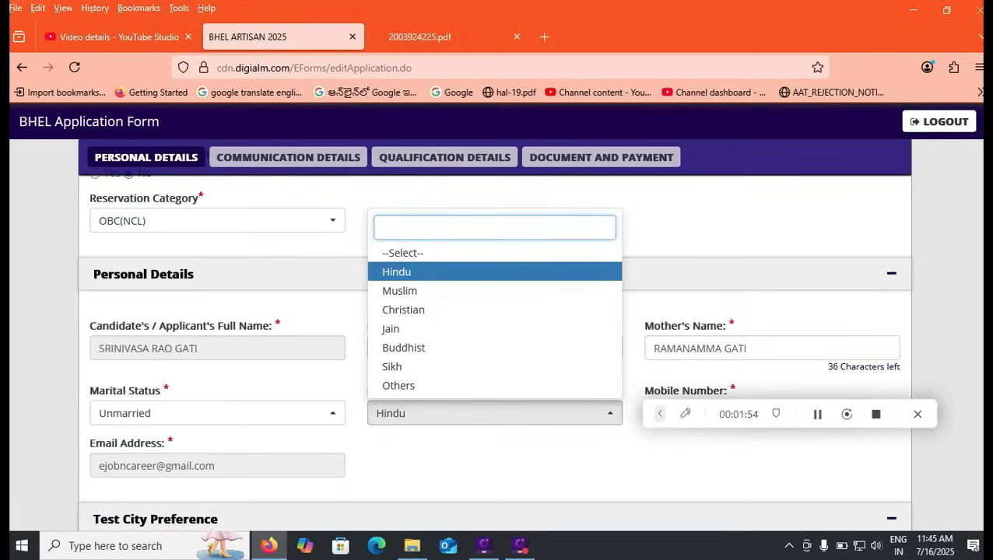
{"action": "left_click", "coordinate": [459, 461]}
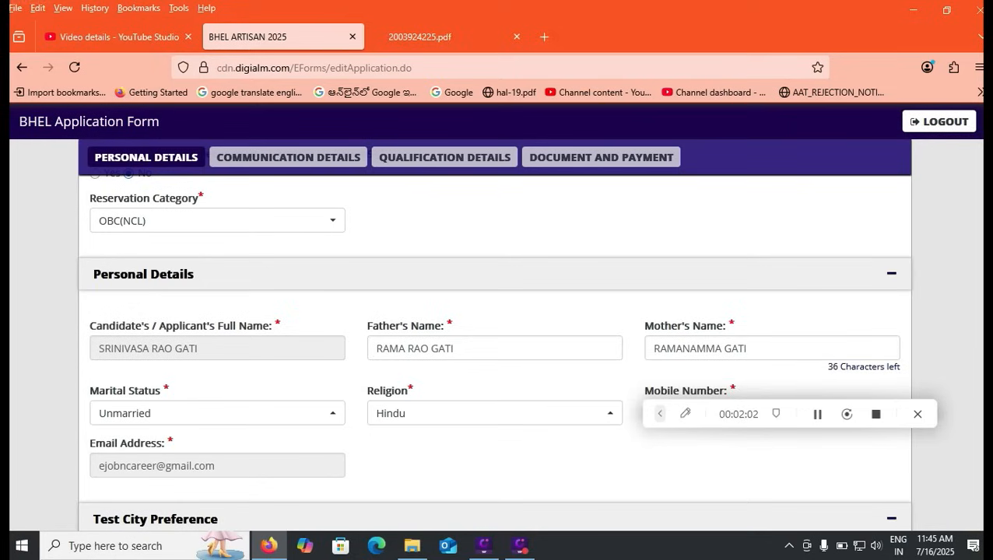
{"action": "scroll", "coordinate": [495, 350], "scroll_direction": "down", "scroll_amount": 4}
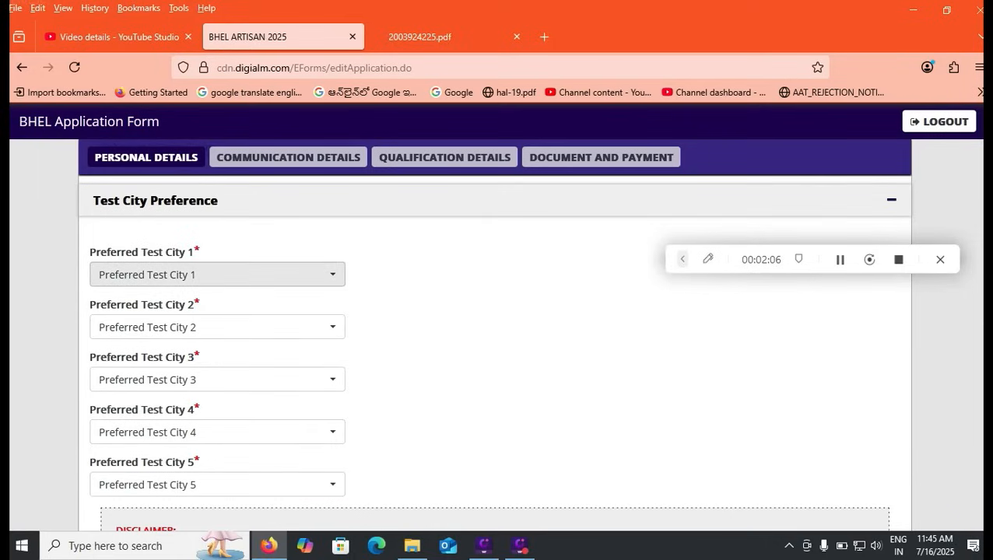
- Choose Tirupati as Preferred Test City 1
{"action": "left_click", "coordinate": [218, 275]}
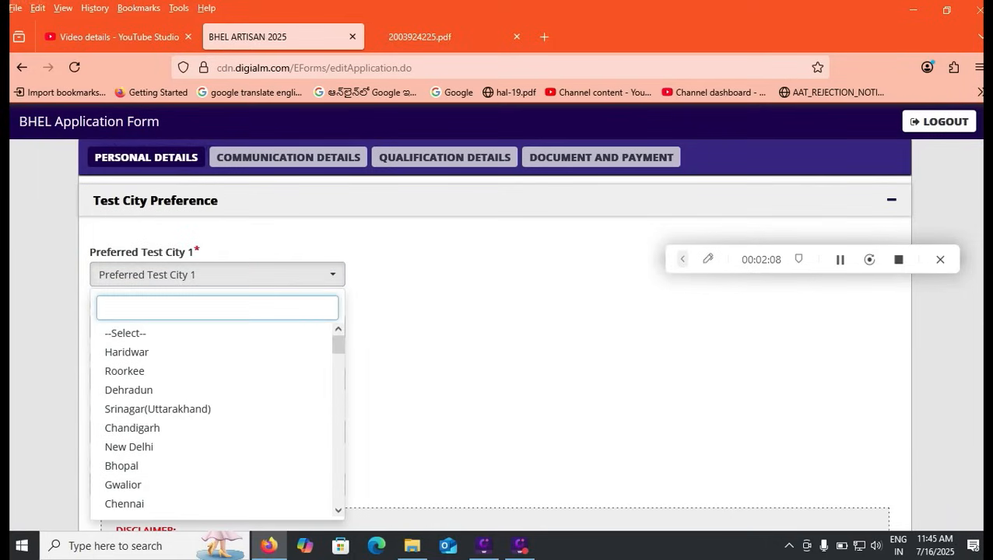
{"action": "scroll", "coordinate": [218, 421], "scroll_direction": "down", "scroll_amount": 1}
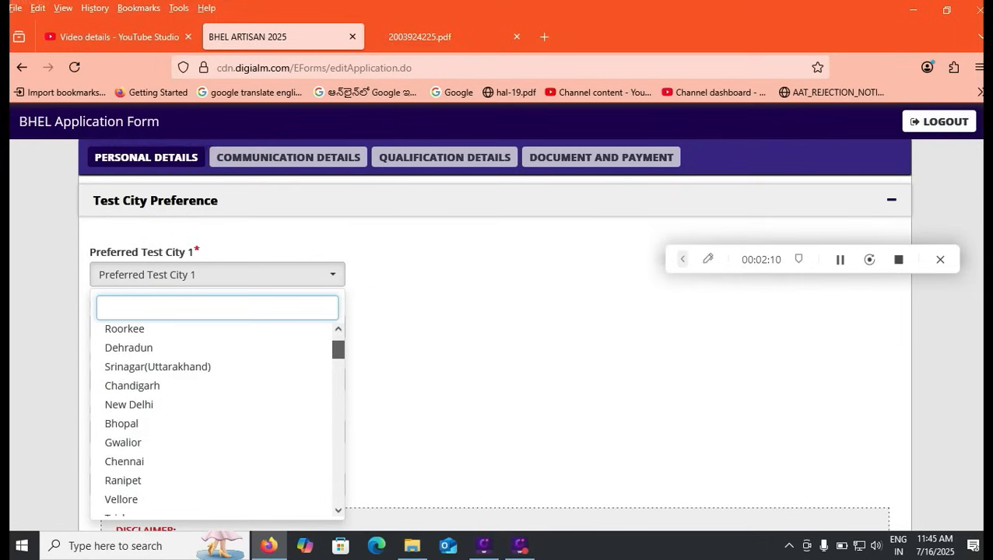
{"action": "scroll", "coordinate": [217, 420], "scroll_direction": "down", "scroll_amount": 1}
{"action": "scroll", "coordinate": [218, 420], "scroll_direction": "down", "scroll_amount": 6}
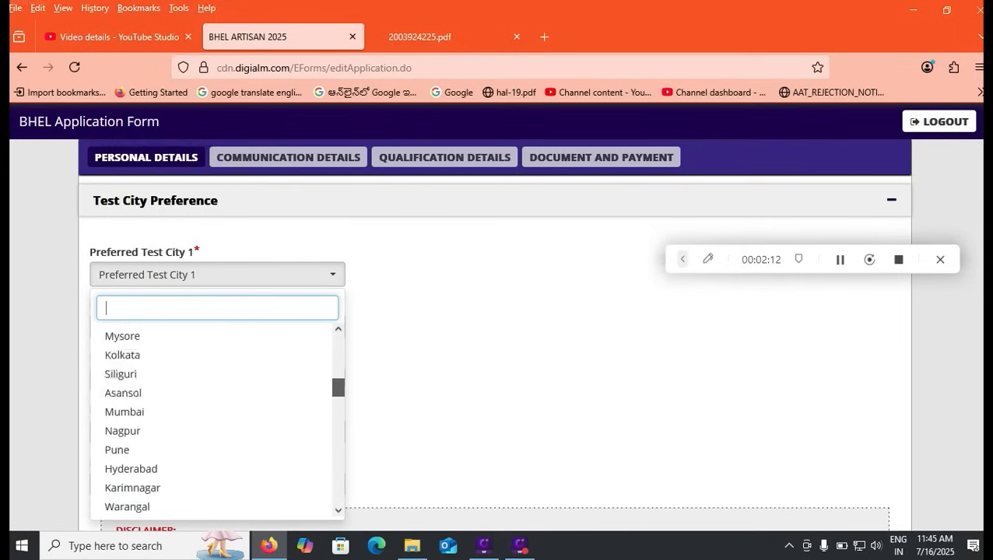
{"action": "scroll", "coordinate": [218, 420], "scroll_direction": "up", "scroll_amount": 2}
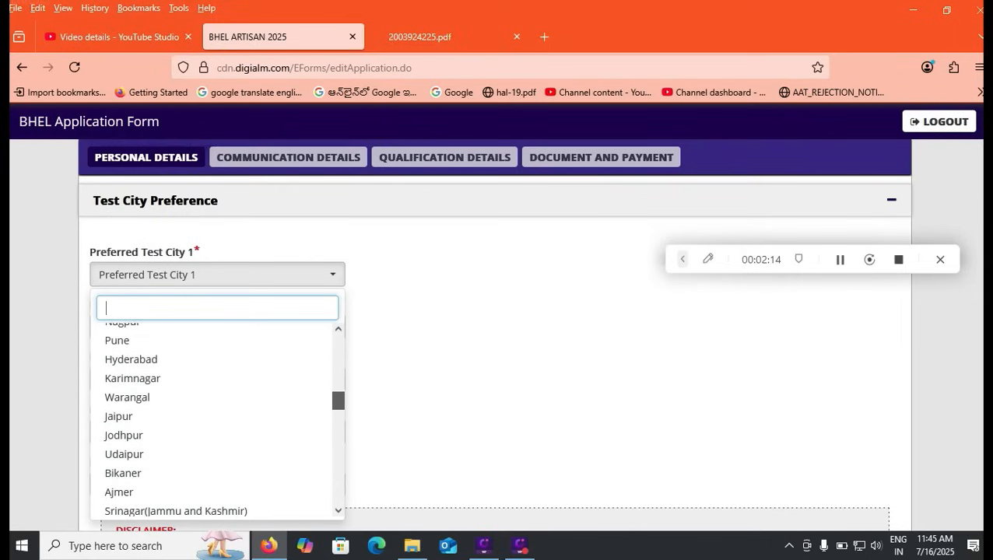
{"action": "scroll", "coordinate": [218, 420], "scroll_direction": "up", "scroll_amount": 1}
{"action": "scroll", "coordinate": [218, 421], "scroll_direction": "down", "scroll_amount": 1}
{"action": "scroll", "coordinate": [218, 420], "scroll_direction": "down", "scroll_amount": 5}
{"action": "scroll", "coordinate": [218, 420], "scroll_direction": "down", "scroll_amount": 6}
{"action": "scroll", "coordinate": [218, 420], "scroll_direction": "down", "scroll_amount": 6}
{"action": "scroll", "coordinate": [218, 420], "scroll_direction": "down", "scroll_amount": 5}
{"action": "scroll", "coordinate": [218, 420], "scroll_direction": "down", "scroll_amount": 3}
{"action": "scroll", "coordinate": [218, 420], "scroll_direction": "down", "scroll_amount": 2}
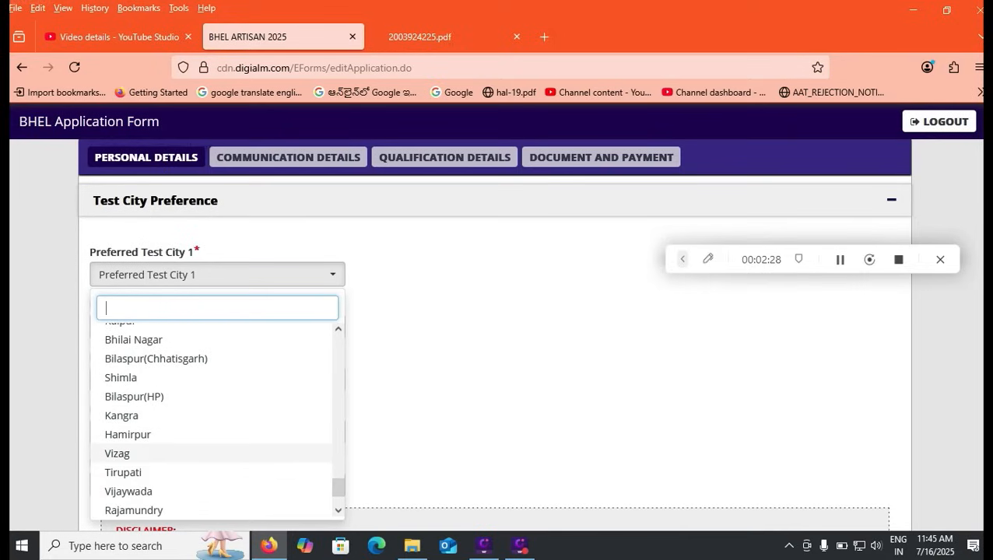
{"action": "scroll", "coordinate": [218, 420], "scroll_direction": "down", "scroll_amount": 2}
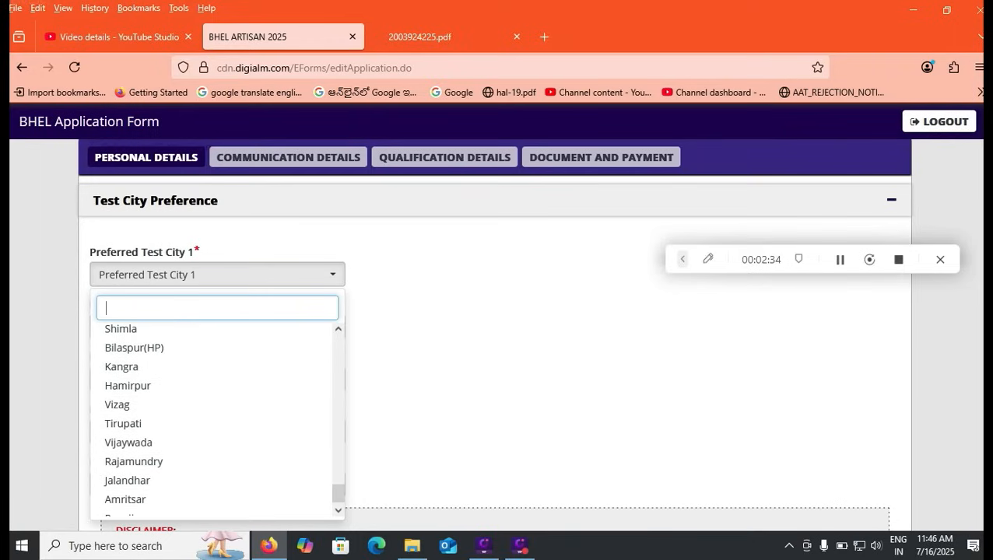
{"action": "left_click", "coordinate": [211, 424]}
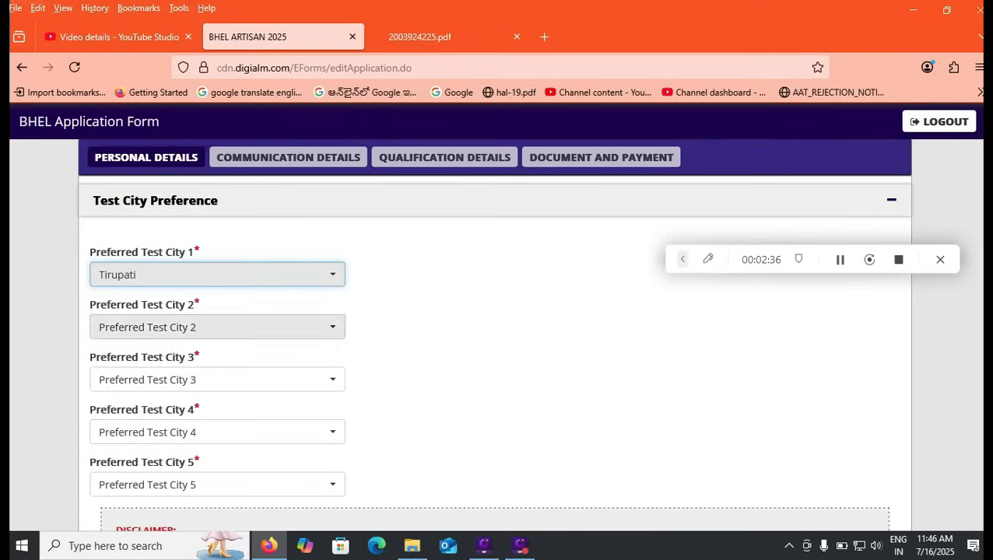
- Choose Vijaywada as Preferred Test City 2 and browse cities for Test City 3
{"action": "left_click", "coordinate": [217, 327]}
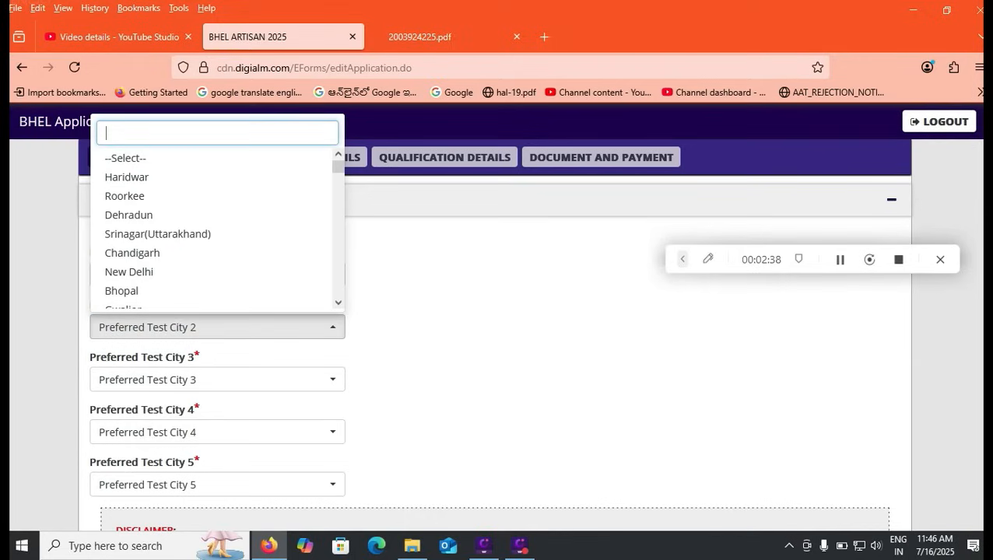
{"action": "left_click_drag", "start_coordinate": [338, 166], "coordinate": [338, 291]}
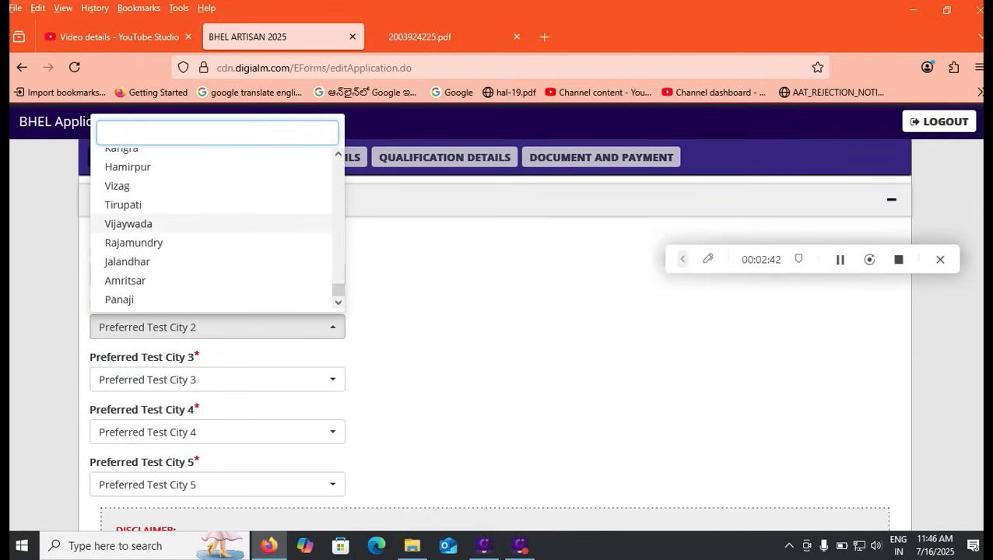
{"action": "left_click", "coordinate": [129, 223]}
{"action": "left_click", "coordinate": [194, 380]}
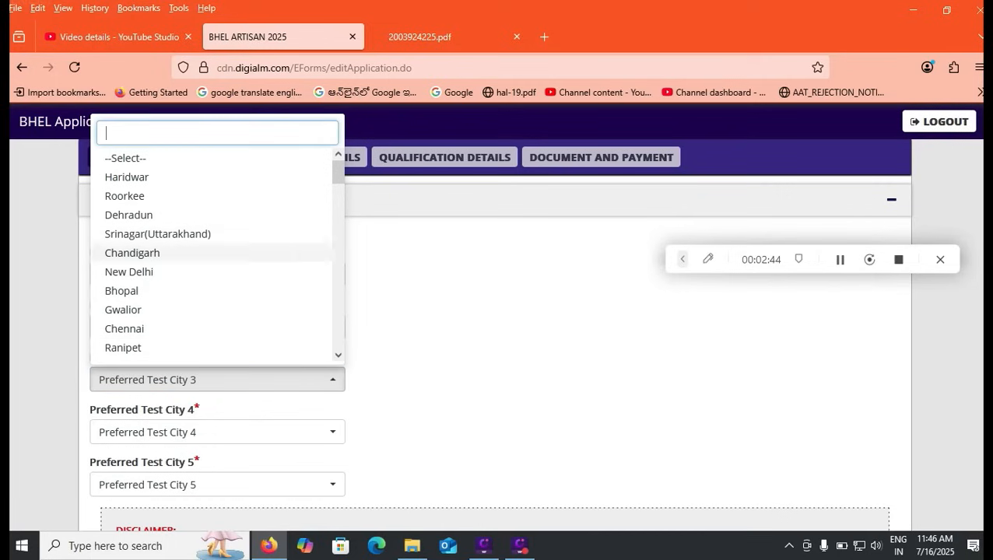
{"action": "scroll", "coordinate": [210, 269], "scroll_direction": "down", "scroll_amount": 3}
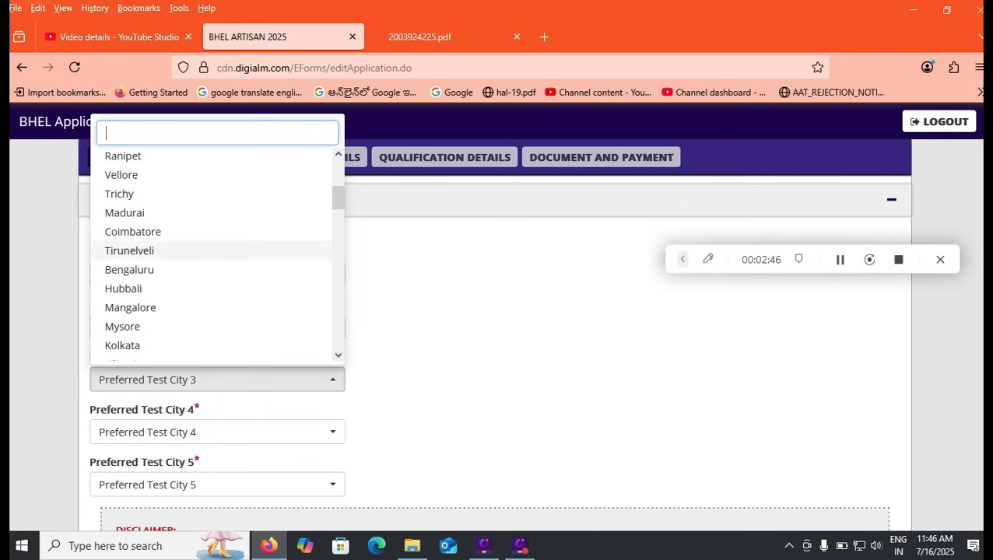
{"action": "scroll", "coordinate": [210, 269], "scroll_direction": "down", "scroll_amount": 5}
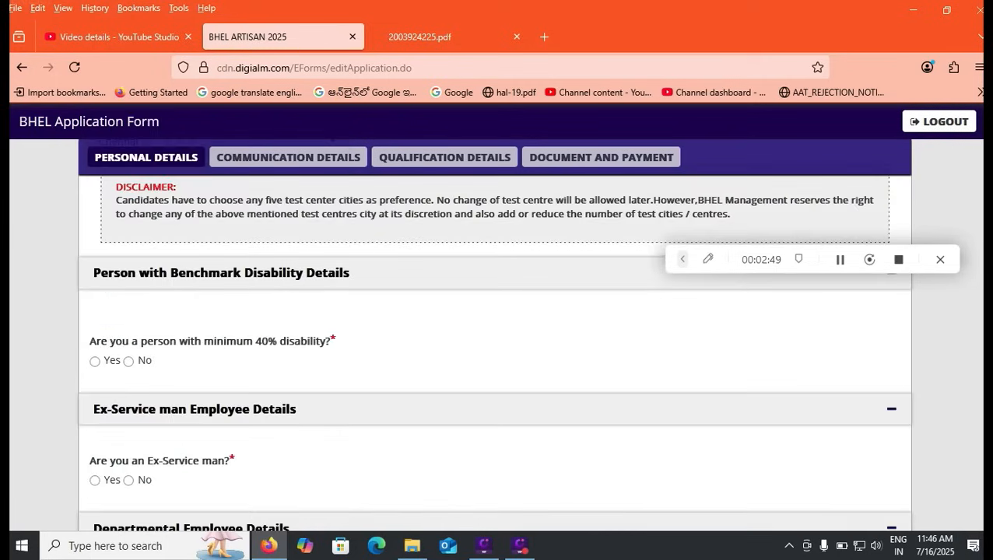
- Answer No to the 40% disability, ex-serviceman and departmental candidate questions
{"action": "left_click", "coordinate": [128, 361]}
{"action": "left_click", "coordinate": [128, 480]}
{"action": "scroll", "coordinate": [128, 480], "scroll_direction": "down", "scroll_amount": 1}
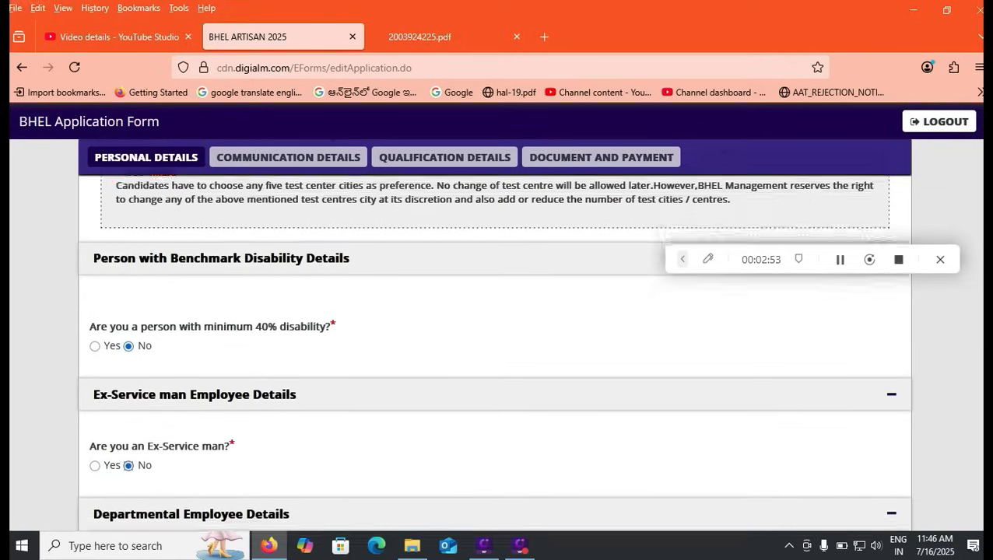
{"action": "scroll", "coordinate": [493, 355], "scroll_direction": "down", "scroll_amount": 2}
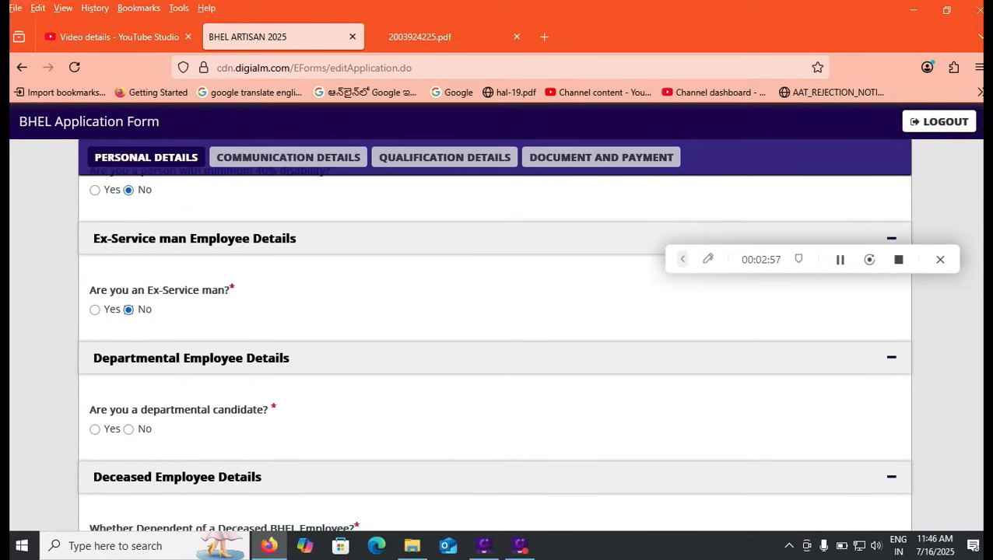
{"action": "left_click", "coordinate": [128, 429]}
- Answer No to deceased-employee dependent and relevant experience, then SAVE & NEXT
{"action": "scroll", "coordinate": [495, 351], "scroll_direction": "down", "scroll_amount": 2}
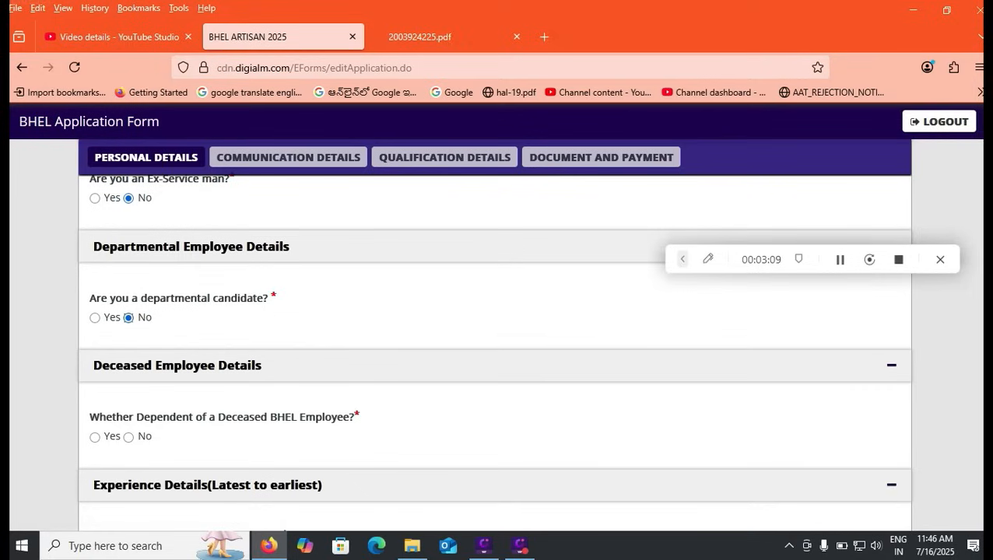
{"action": "left_click", "coordinate": [129, 437]}
{"action": "scroll", "coordinate": [494, 350], "scroll_direction": "down", "scroll_amount": 2}
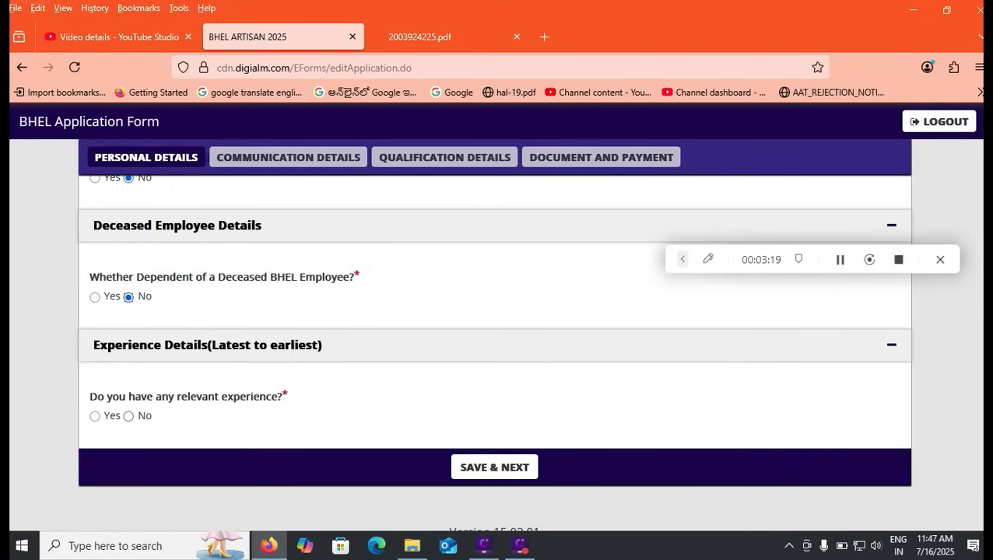
{"action": "left_click", "coordinate": [128, 416]}
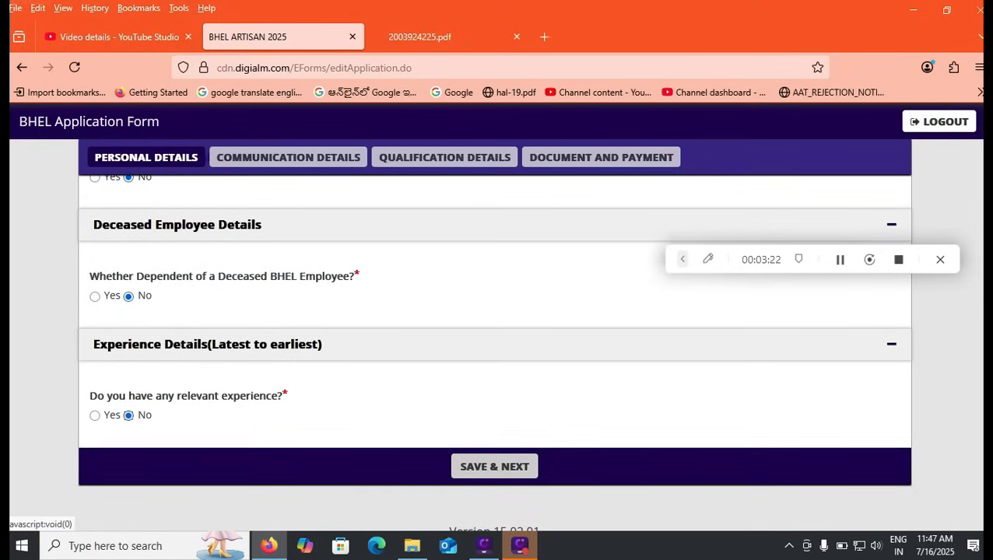
{"action": "left_click", "coordinate": [494, 466]}
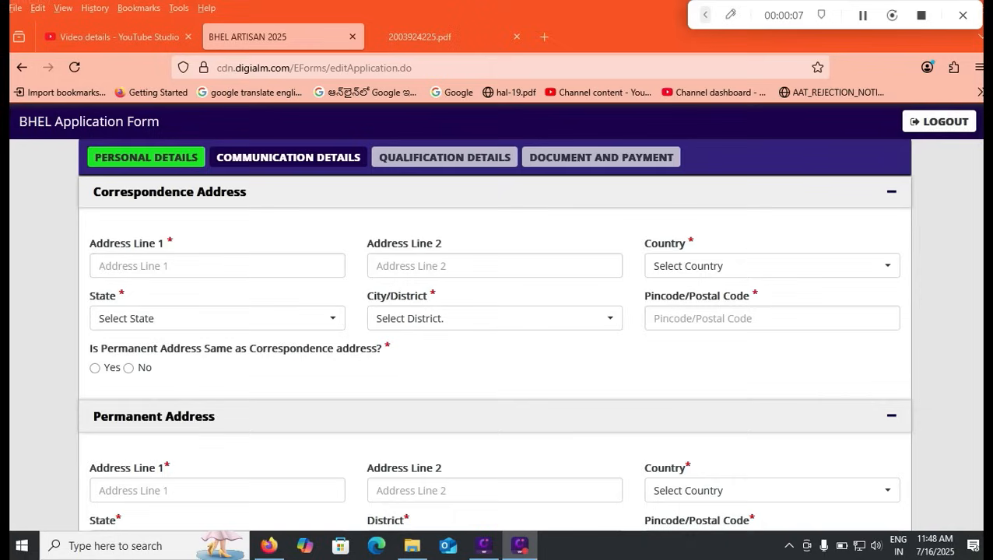
- Set the correspondence address to India, Andhra Pradesh, district Others, city TiRUPATI
{"action": "left_click", "coordinate": [772, 266]}
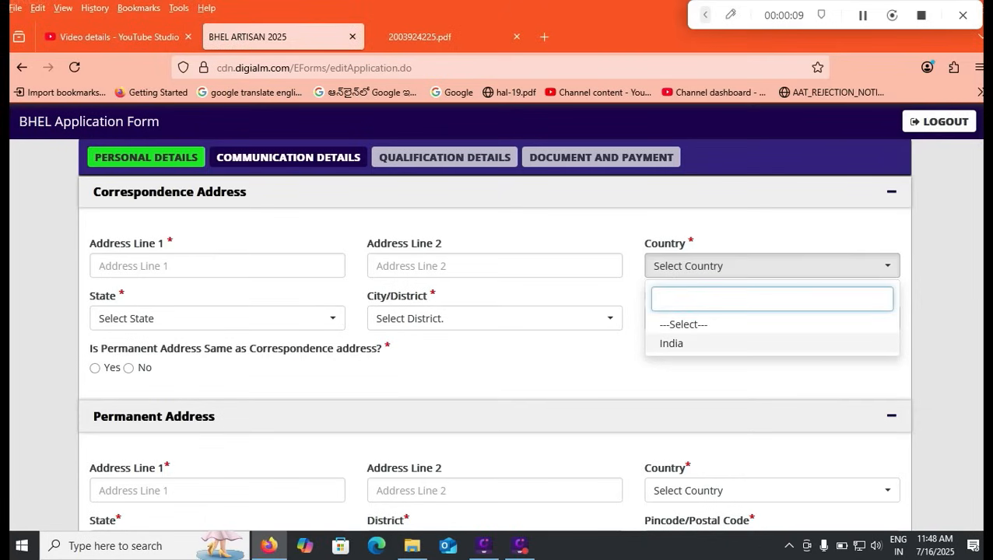
{"action": "left_click", "coordinate": [670, 343]}
{"action": "left_click", "coordinate": [218, 318]}
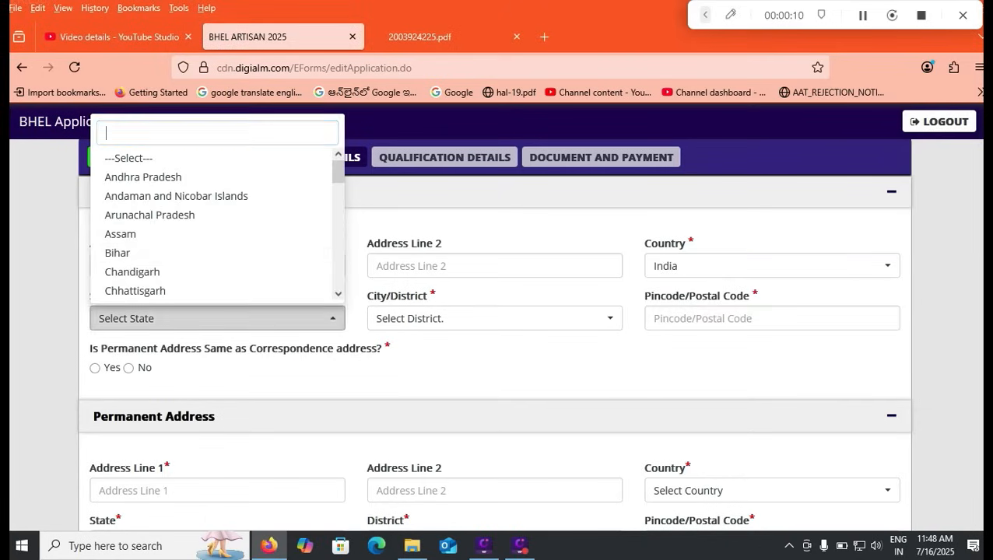
{"action": "left_click", "coordinate": [143, 177]}
{"action": "left_click", "coordinate": [494, 318]}
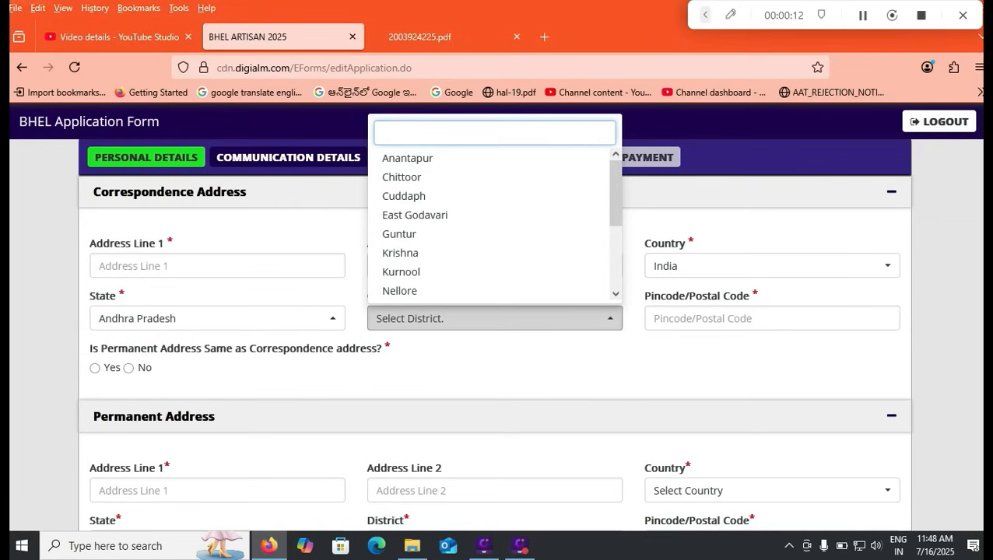
{"action": "scroll", "coordinate": [494, 224], "scroll_direction": "down", "scroll_amount": 3}
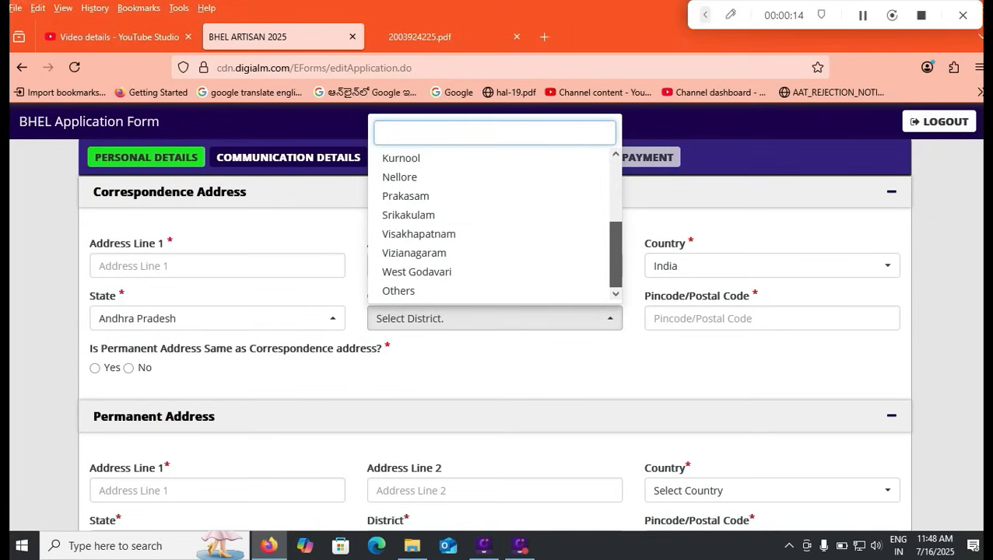
{"action": "left_click", "coordinate": [398, 291]}
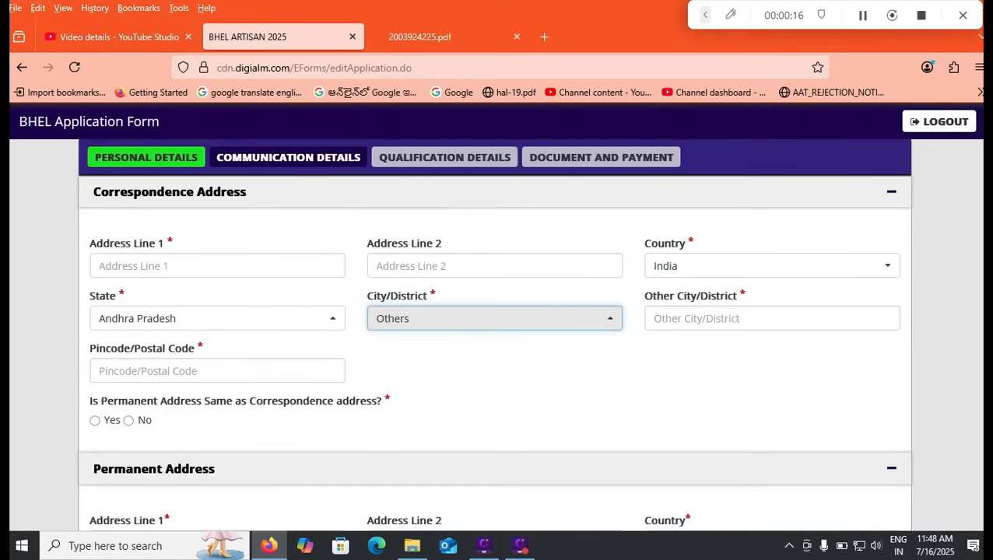
{"action": "left_click", "coordinate": [772, 318]}
{"action": "type", "text": "Ti"}
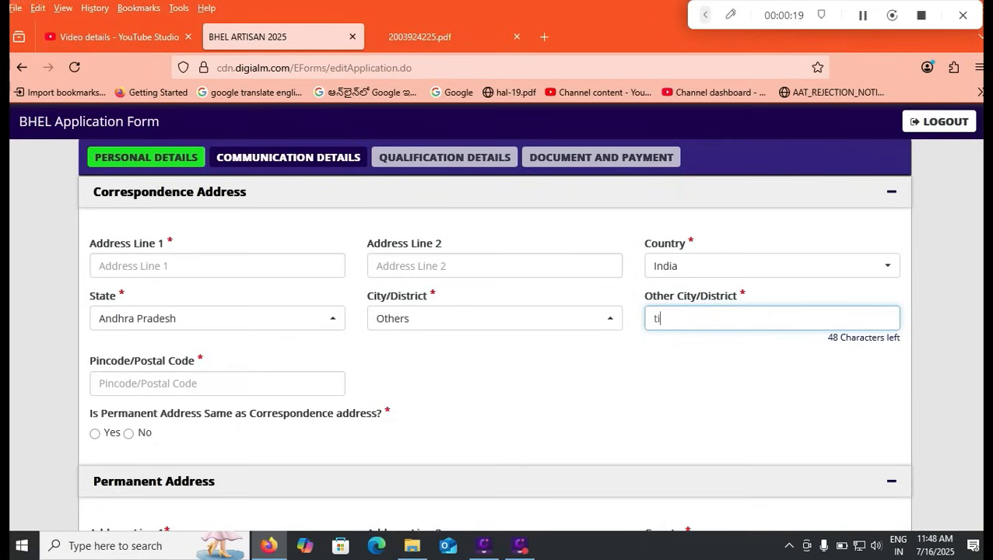
{"action": "type", "text": "RUPATI"}
{"action": "left_click", "coordinate": [217, 382]}
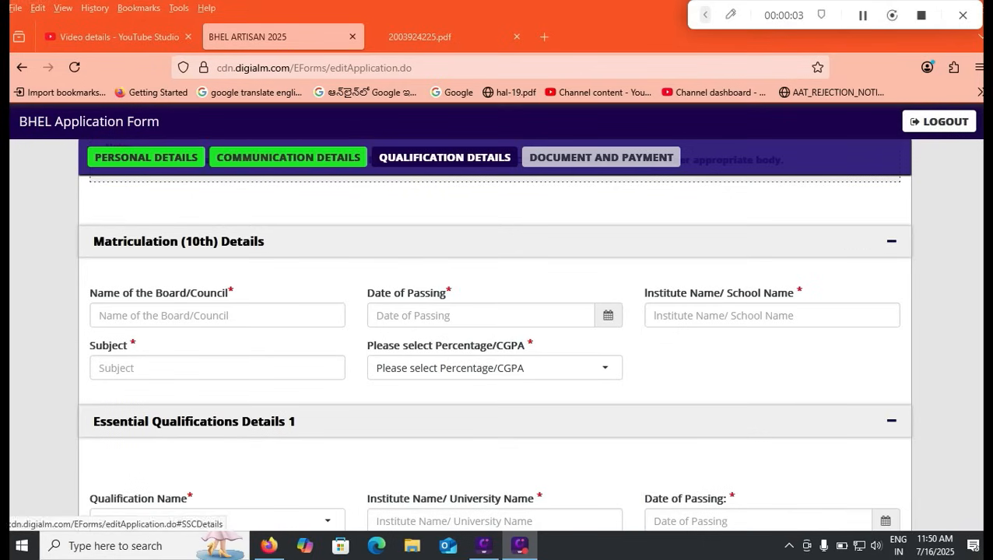
- Enter CBSE as the Matriculation board
{"action": "scroll", "coordinate": [887, 242], "scroll_direction": "up", "scroll_amount": 2}
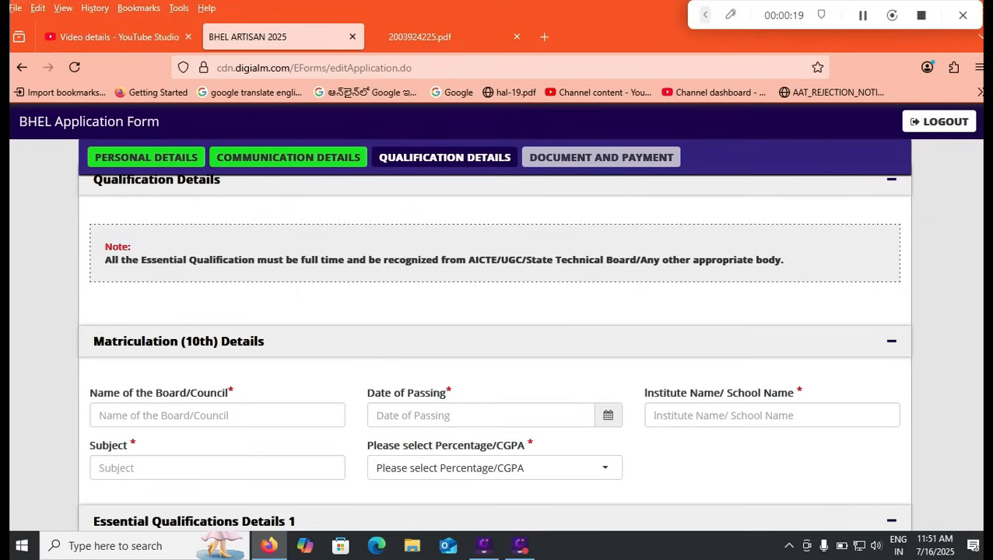
{"action": "scroll", "coordinate": [495, 335], "scroll_direction": "up", "scroll_amount": 2}
{"action": "scroll", "coordinate": [495, 335], "scroll_direction": "down", "scroll_amount": 3}
{"action": "scroll", "coordinate": [495, 334], "scroll_direction": "down", "scroll_amount": 1}
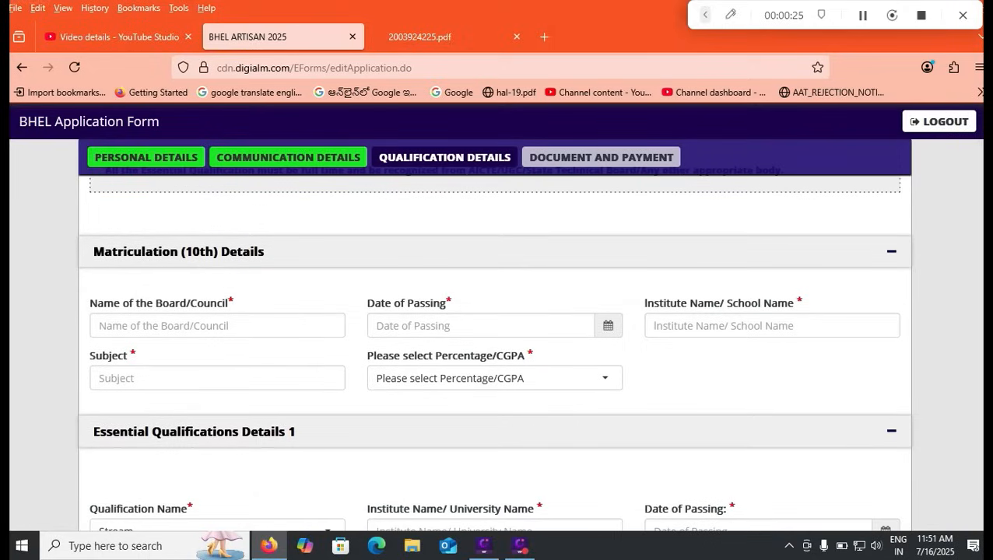
{"action": "left_click", "coordinate": [217, 326]}
{"action": "type", "text": "CBSE"}
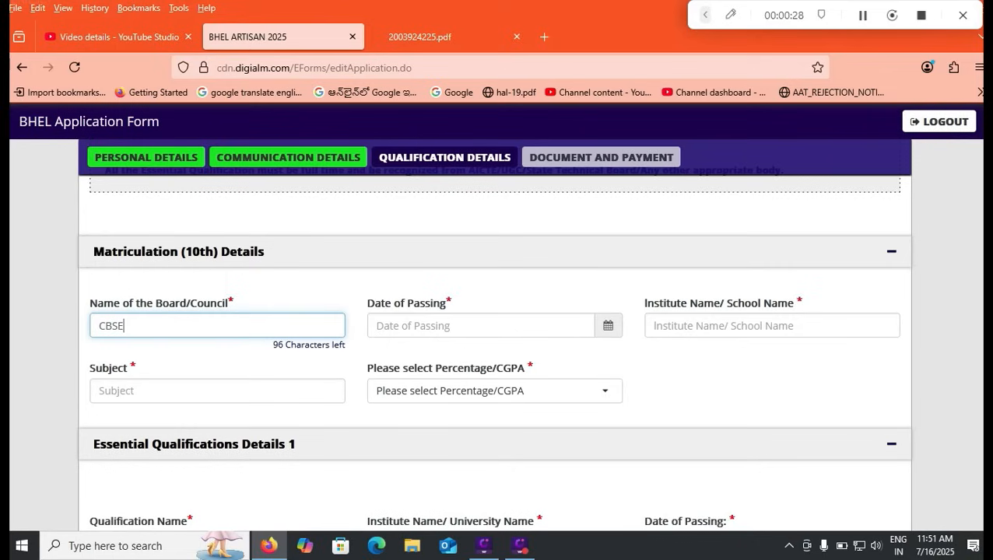
- Set the Matriculation date of passing to 04/01/2017
{"action": "left_click", "coordinate": [467, 326]}
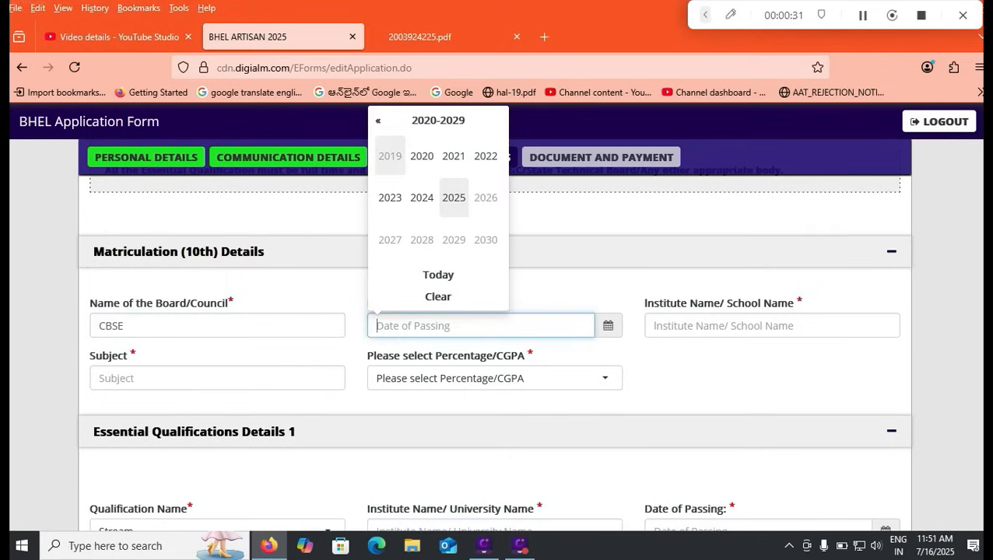
{"action": "left_click", "coordinate": [378, 119]}
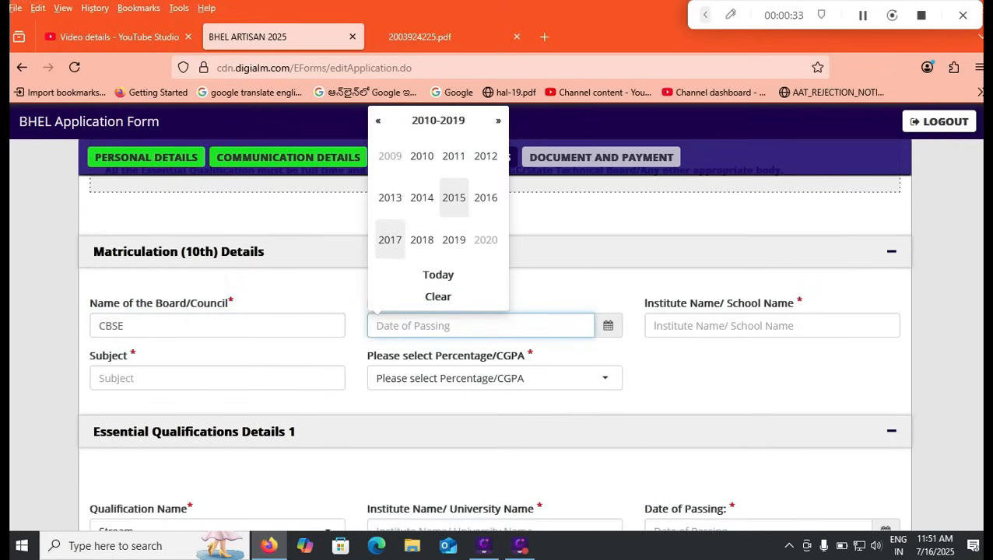
{"action": "left_click", "coordinate": [390, 240]}
{"action": "left_click", "coordinate": [390, 155]}
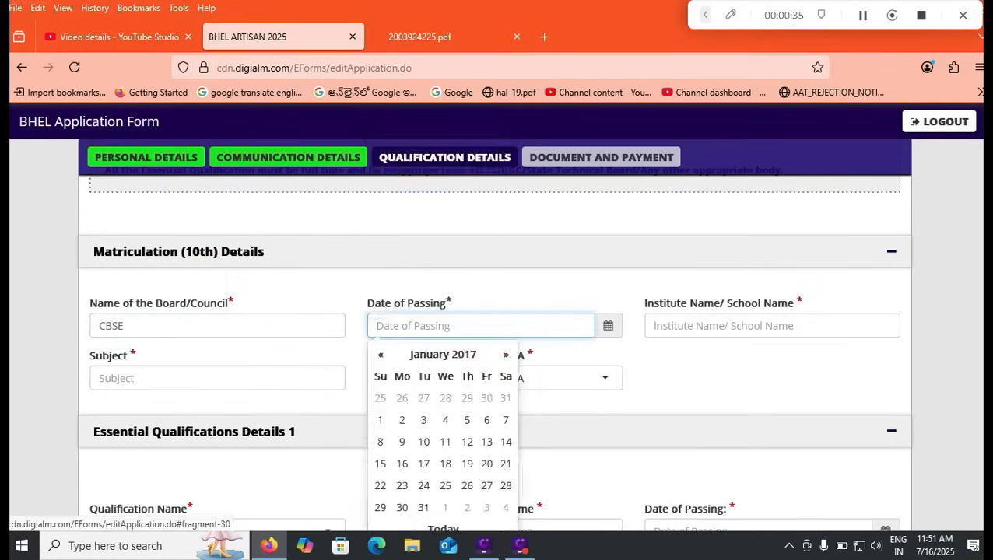
{"action": "left_click", "coordinate": [445, 420]}
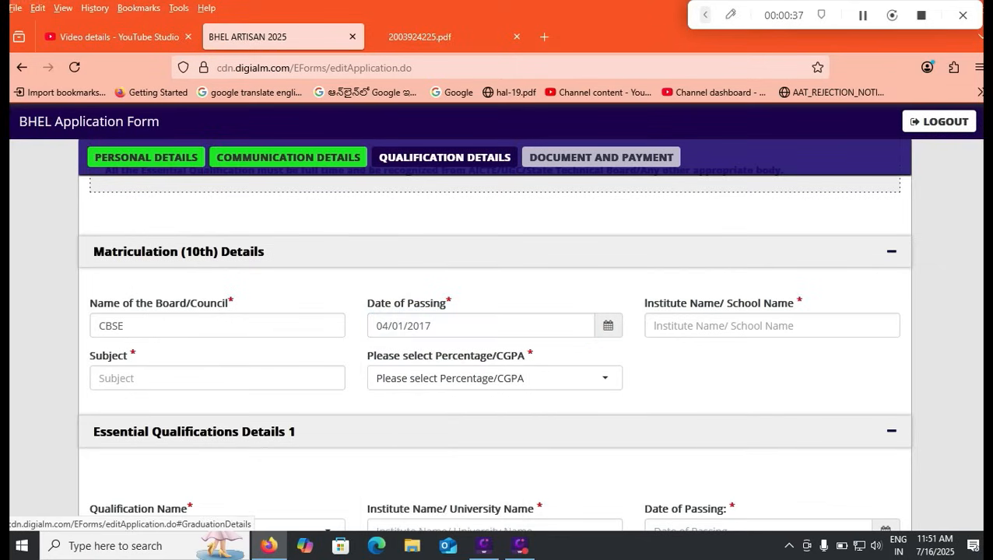
- Enter HINDU COLLEGE HIGH SCHOOL as the school and GENERAL as the subject
{"action": "left_click", "coordinate": [674, 325]}
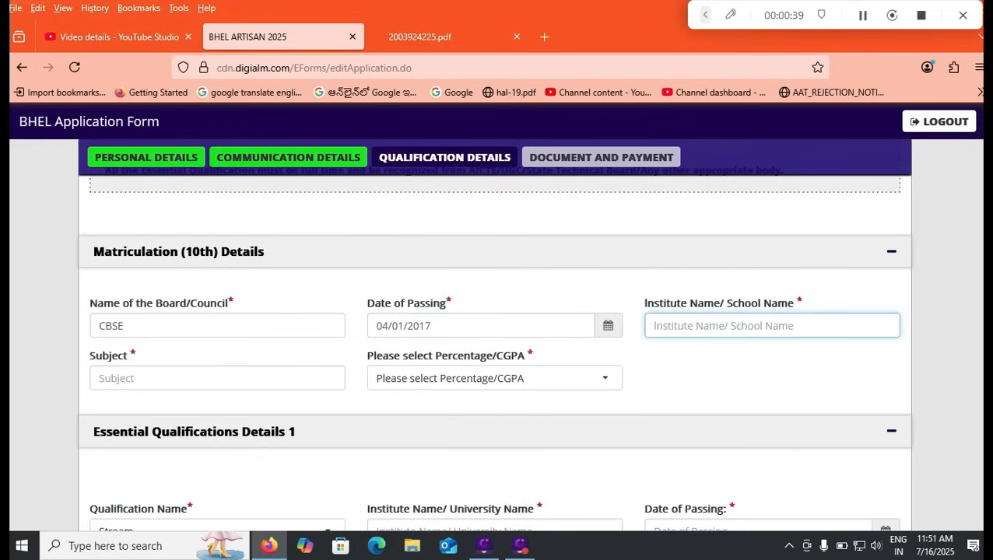
{"action": "type", "text": "HINDU COLLEG"}
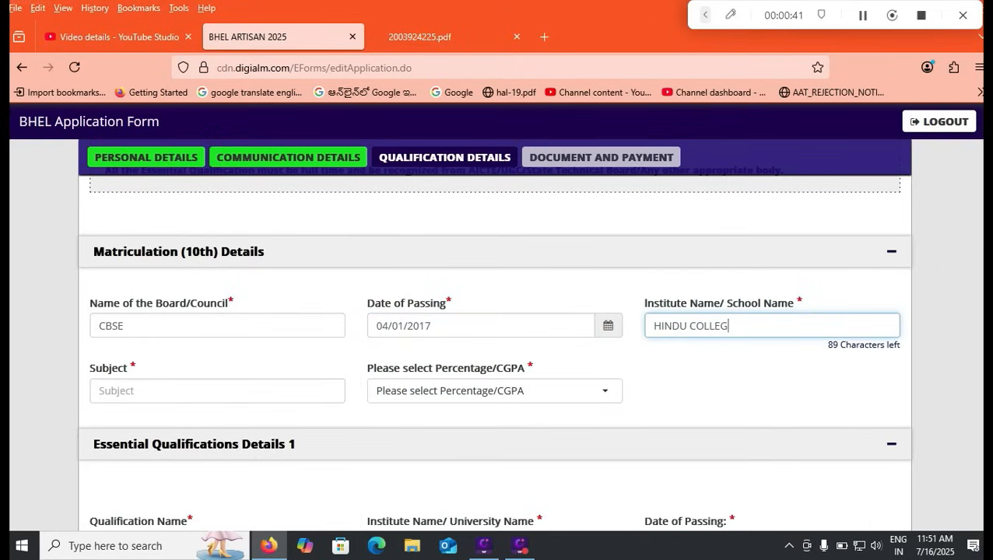
{"action": "type", "text": "E HIGH SCHOOL"}
{"action": "key", "text": "Tab"}
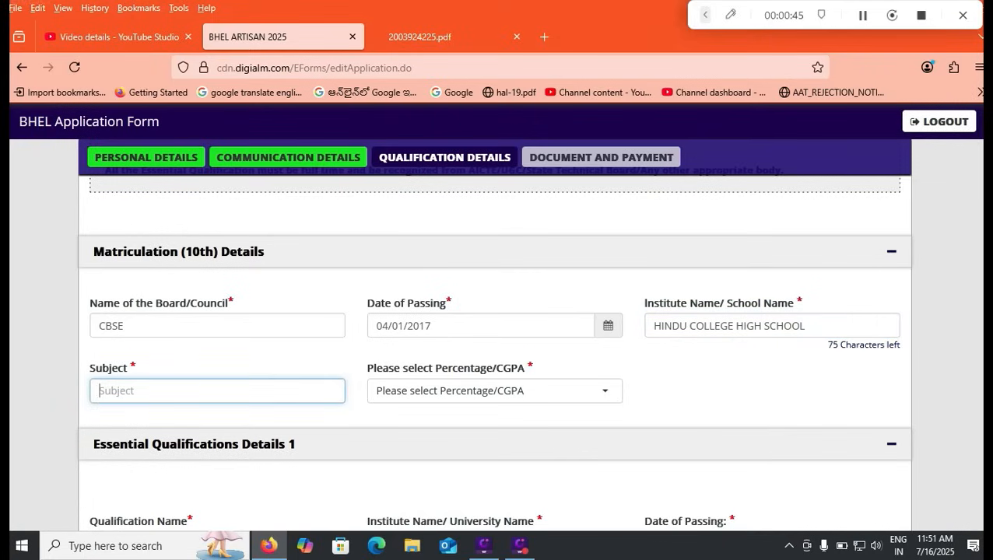
{"action": "type", "text": "A"}
{"action": "key", "text": "BackSpace"}
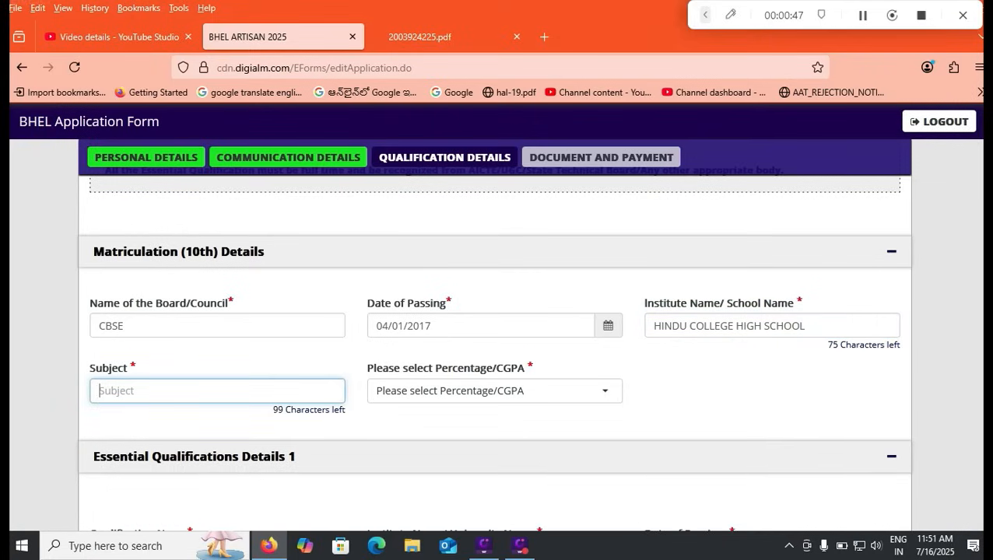
{"action": "type", "text": "GENERAL"}
- Record the 10th result as CGPA 8.5 out of 9.5, with 80 percent
{"action": "key", "text": "Tab"}
{"action": "left_click", "coordinate": [494, 378]}
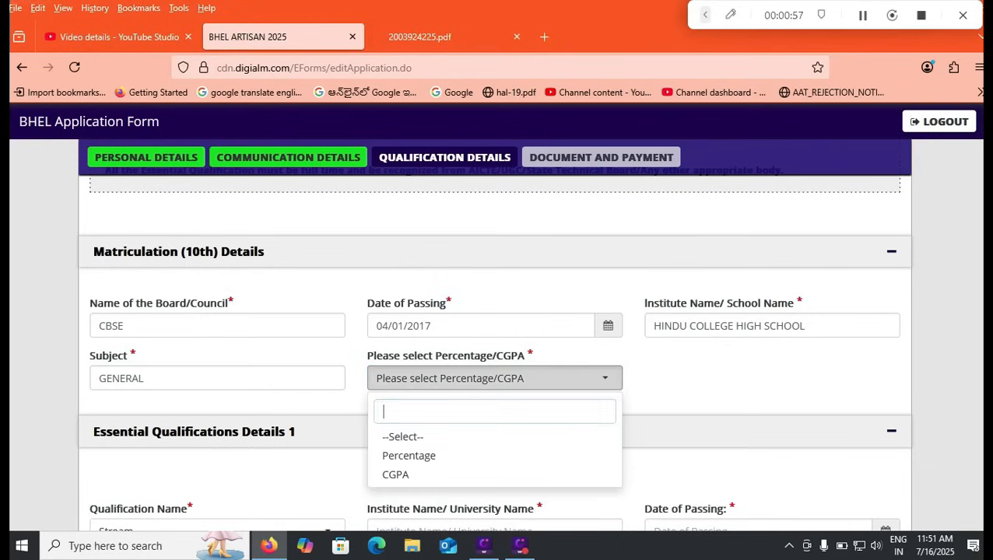
{"action": "left_click", "coordinate": [397, 475]}
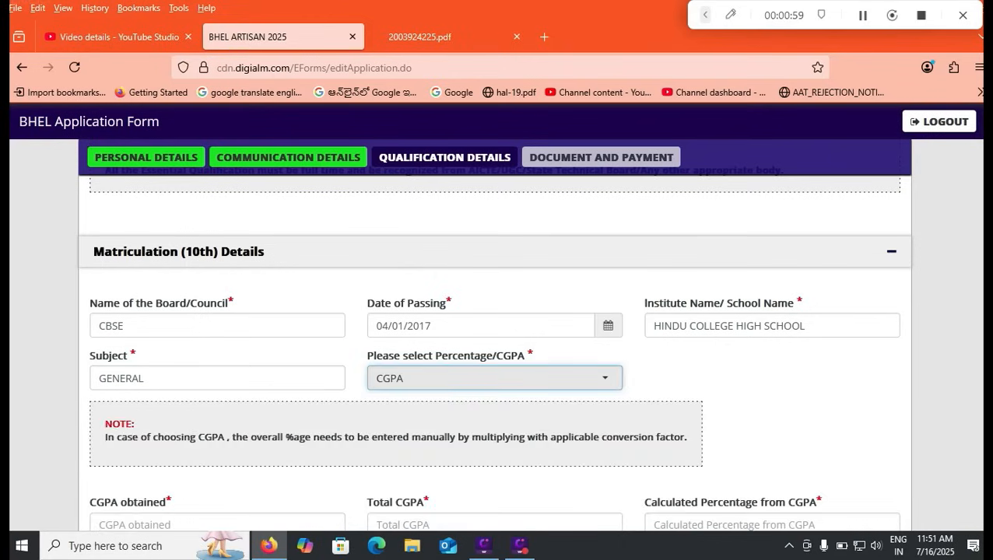
{"action": "scroll", "coordinate": [494, 346], "scroll_direction": "down", "scroll_amount": 1}
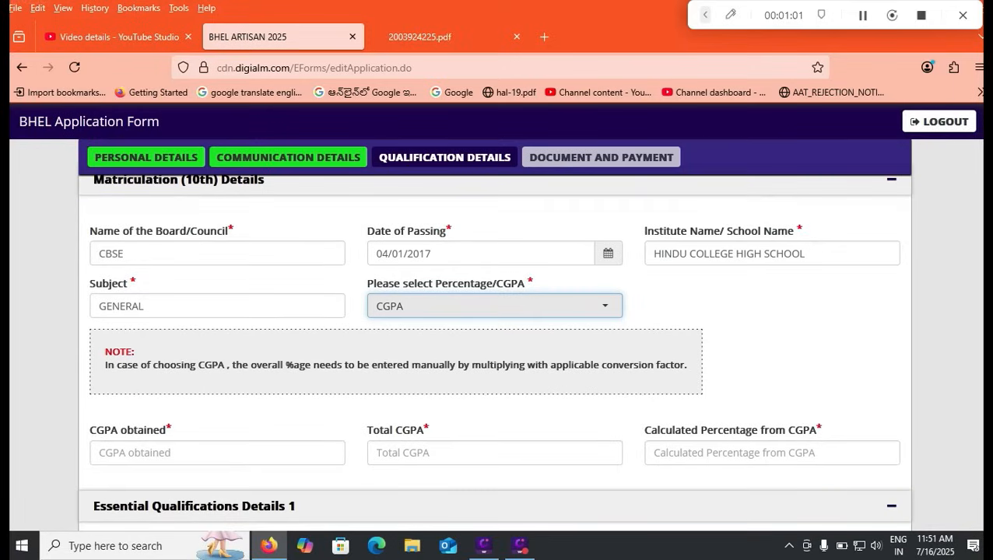
{"action": "left_click", "coordinate": [217, 452]}
{"action": "type", "text": "85"}
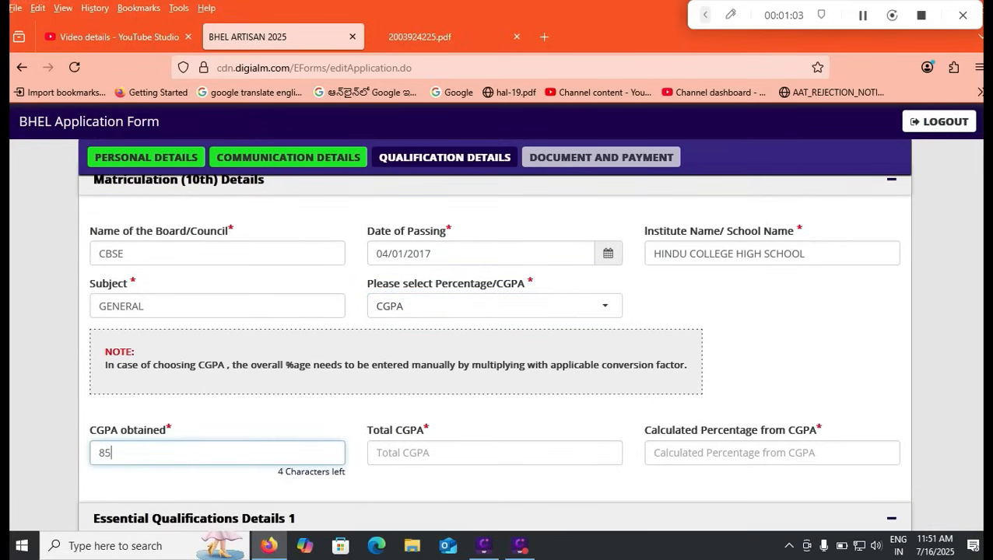
{"action": "key", "text": "BackSpace"}
{"action": "type", "text": ".5"}
{"action": "key", "text": "Tab"}
{"action": "type", "text": "9.5"}
{"action": "key", "text": "Tab"}
{"action": "type", "text": "80"}
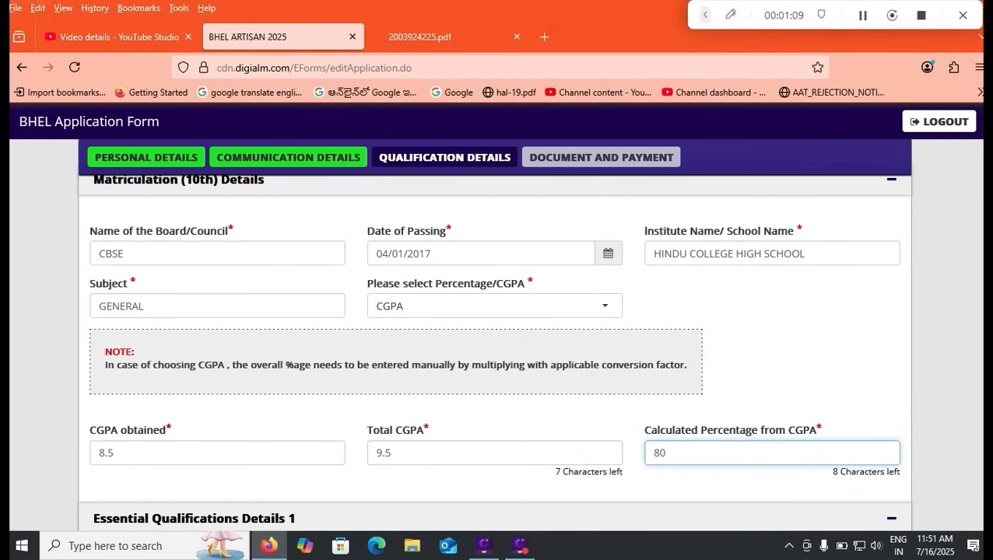
- Switch 10th grading to Percentage with 480 of 600 marks, giving 80.00%
{"action": "left_click", "coordinate": [494, 306]}
{"action": "left_click", "coordinate": [467, 383]}
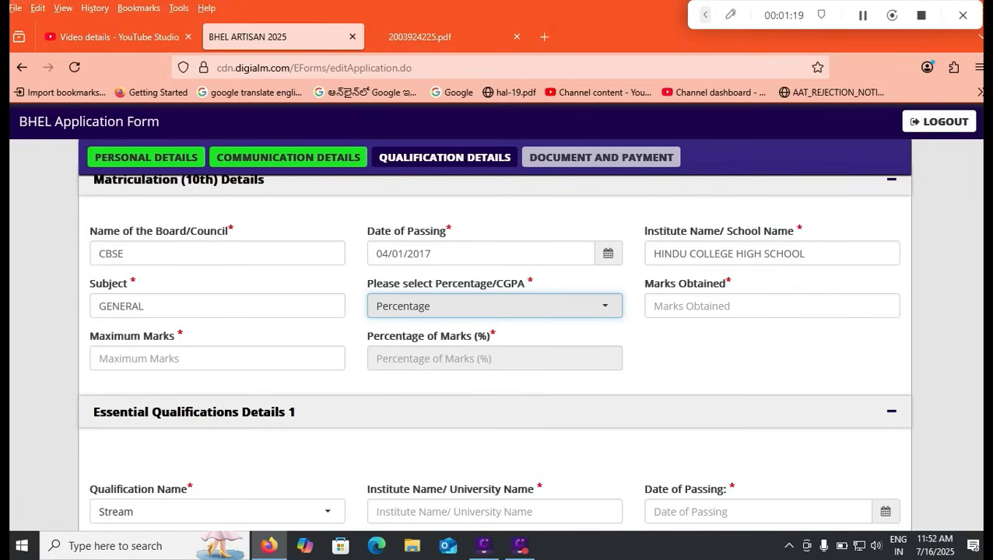
{"action": "left_click", "coordinate": [218, 358]}
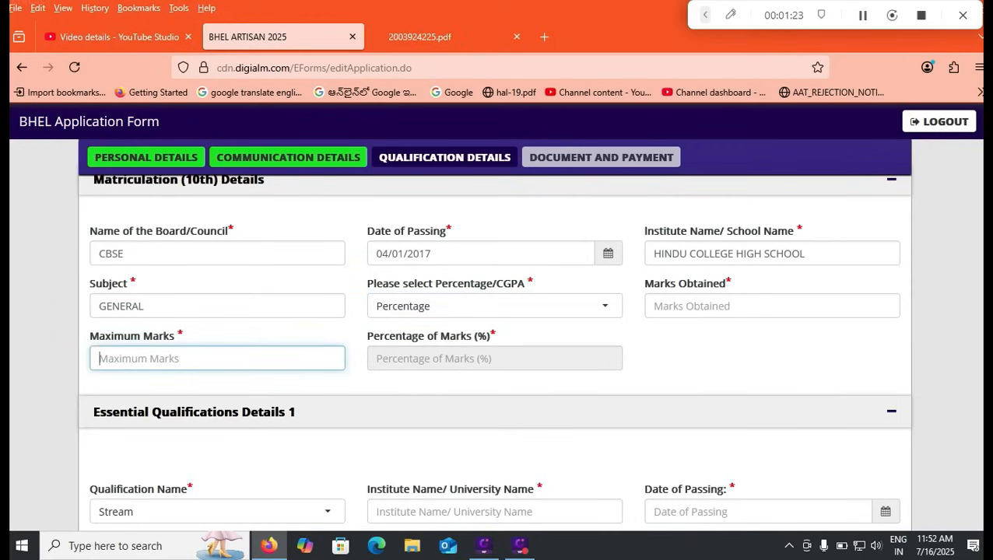
{"action": "type", "text": "600"}
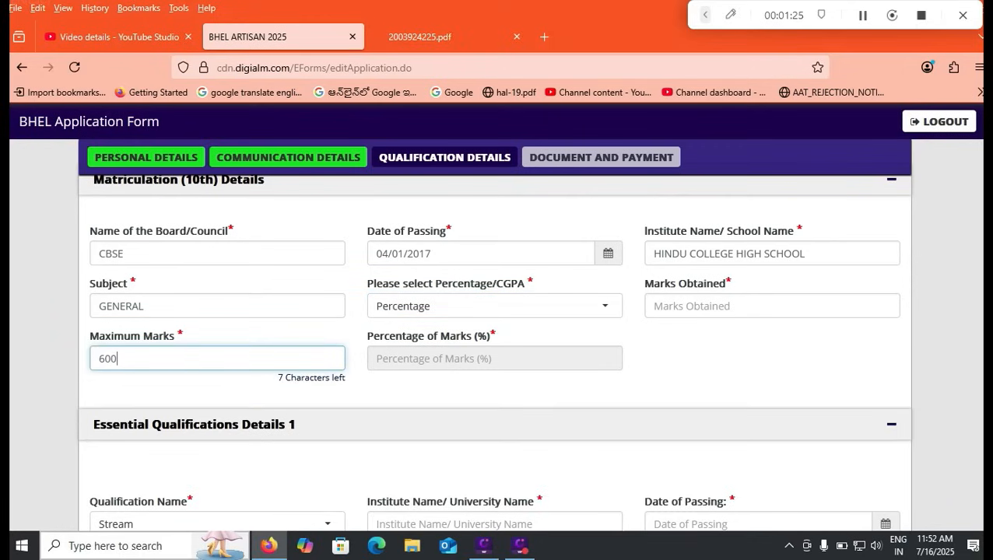
{"action": "left_click", "coordinate": [772, 305]}
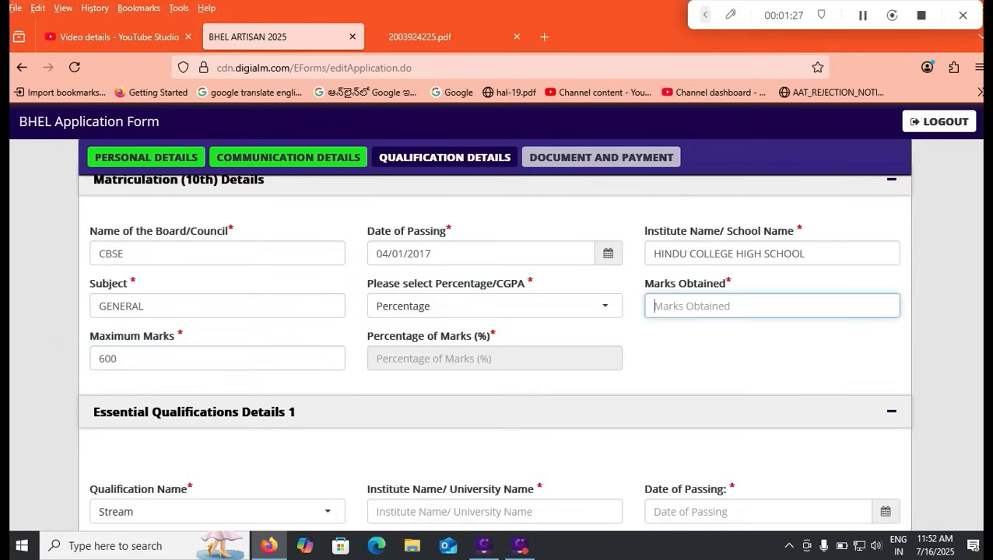
{"action": "type", "text": "480"}
{"action": "left_click", "coordinate": [739, 370]}
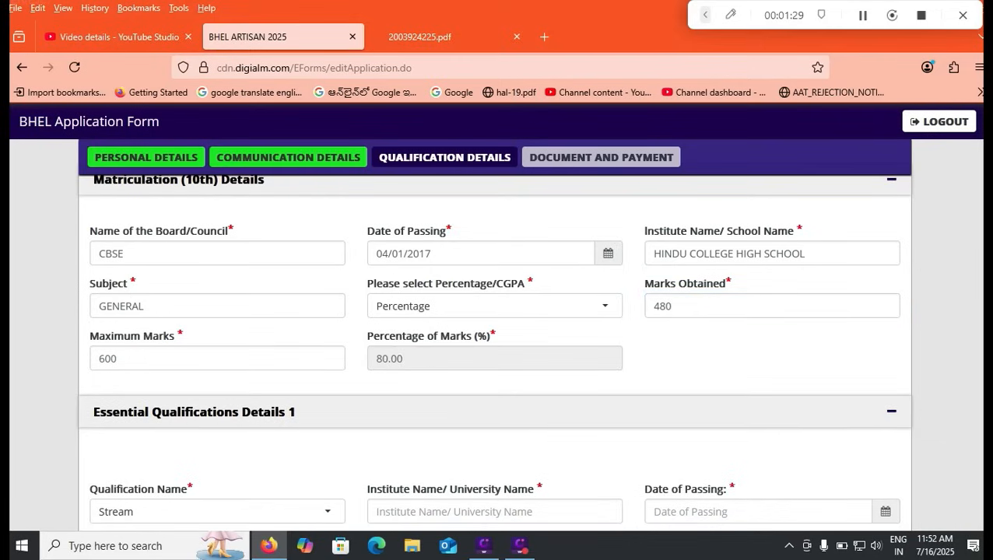
{"action": "scroll", "coordinate": [494, 350], "scroll_direction": "down", "scroll_amount": 3}
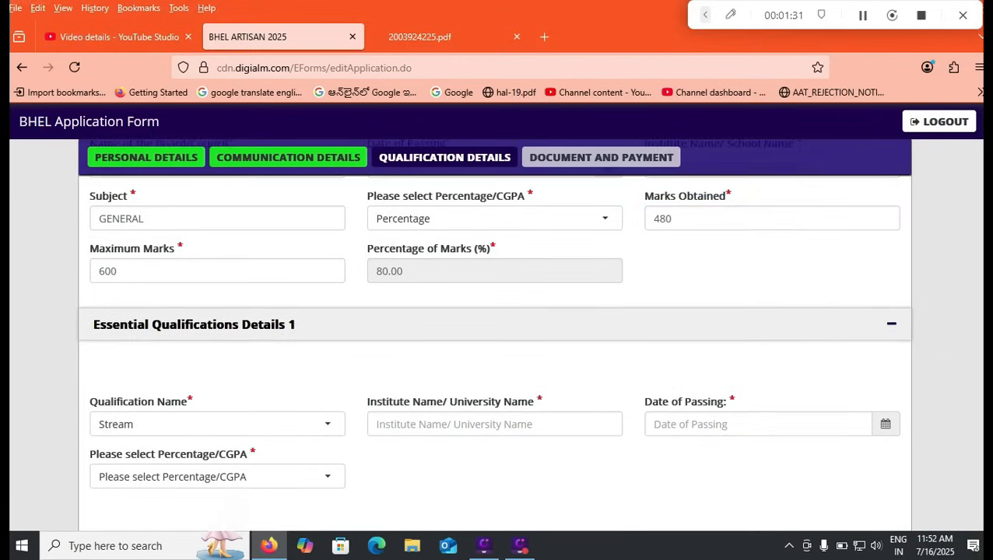
{"action": "scroll", "coordinate": [494, 350], "scroll_direction": "down", "scroll_amount": 1}
- Choose ITI In Fitter as the first qualification from institute TENALIITI
{"action": "left_click", "coordinate": [218, 357]}
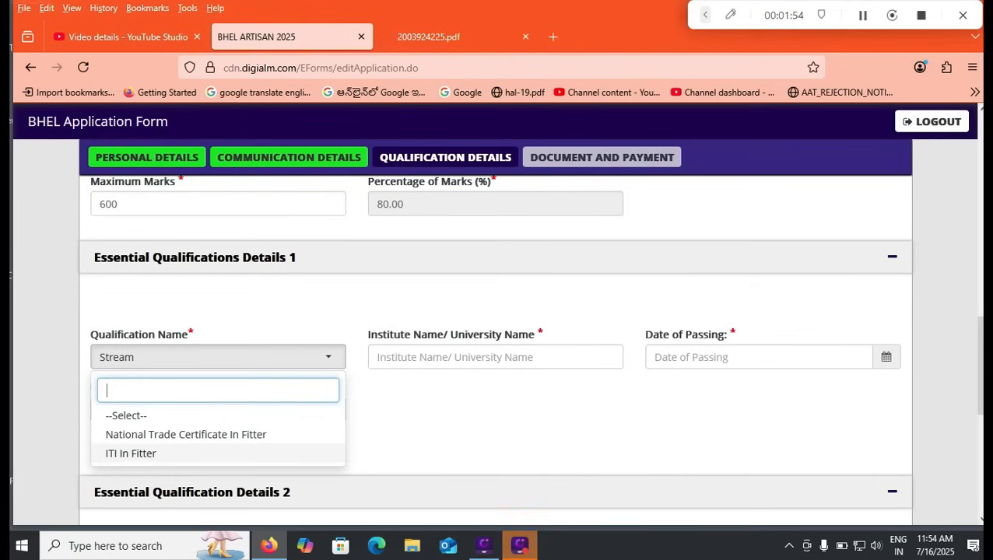
{"action": "left_click", "coordinate": [130, 454]}
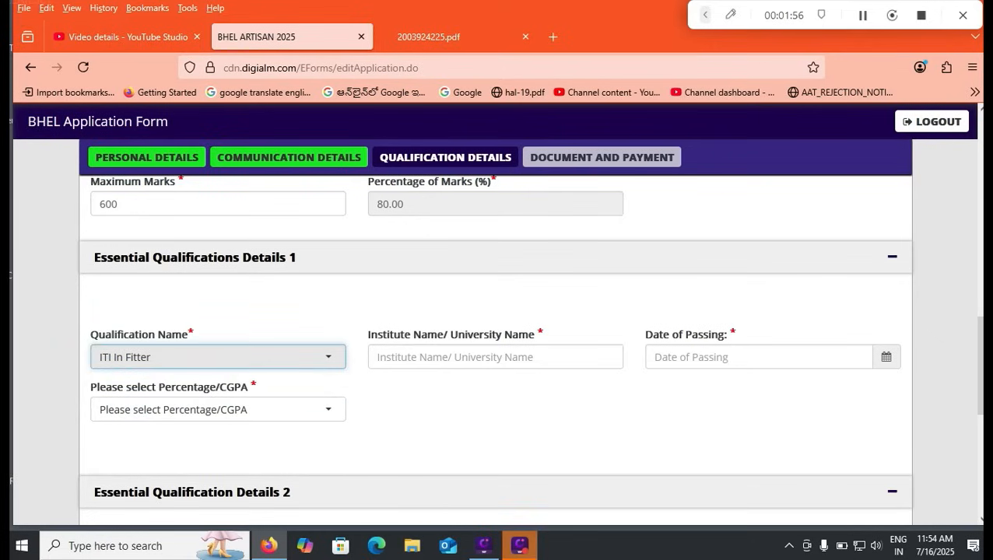
{"action": "left_click", "coordinate": [495, 357]}
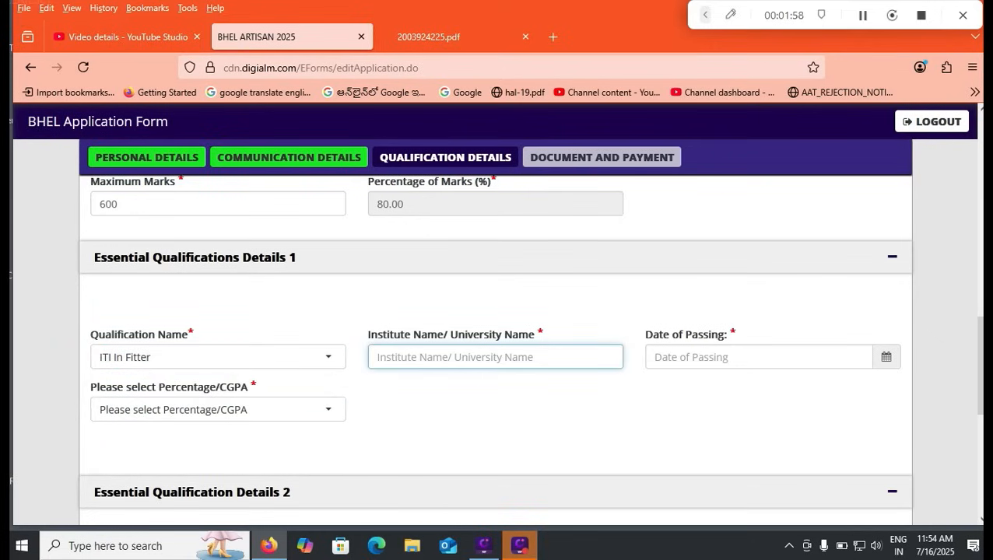
{"action": "type", "text": "TENALIITI"}
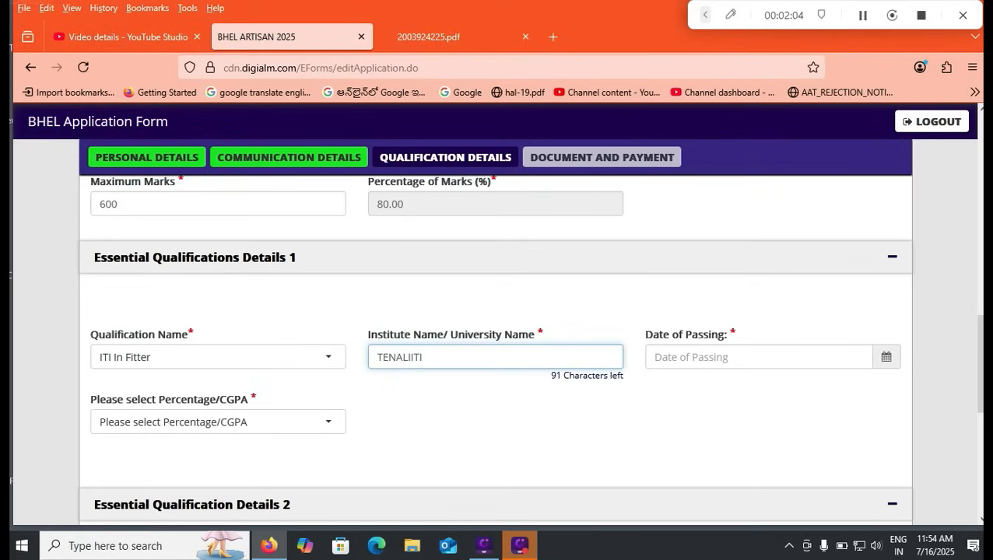
- Set the ITI passing date to 09/02/2021
{"action": "left_click", "coordinate": [724, 357]}
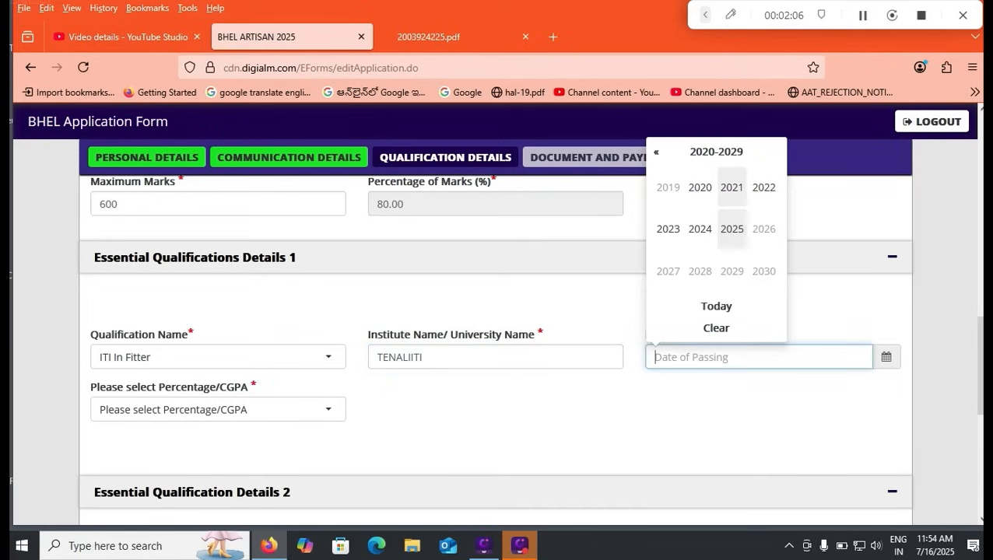
{"action": "left_click", "coordinate": [731, 186]}
{"action": "left_click", "coordinate": [701, 187]}
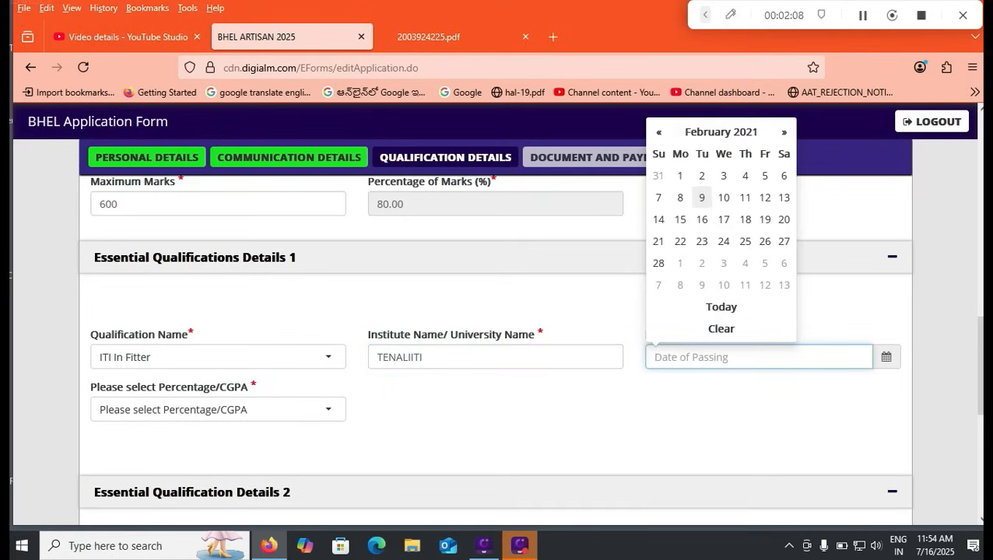
{"action": "left_click", "coordinate": [701, 197]}
- Choose CGPA as the ITI grading scheme and start on the CGPA obtained field
{"action": "left_click", "coordinate": [218, 410]}
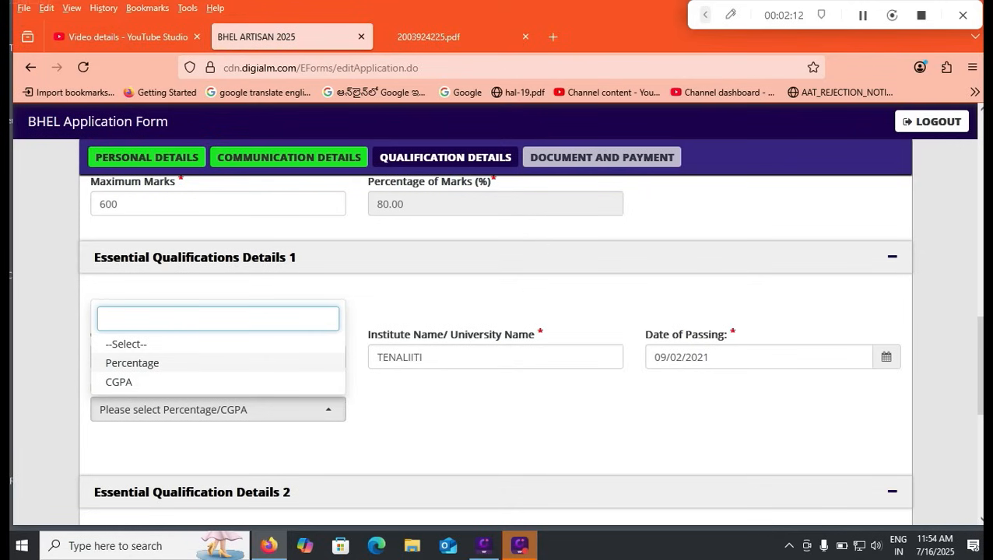
{"action": "left_click", "coordinate": [140, 381]}
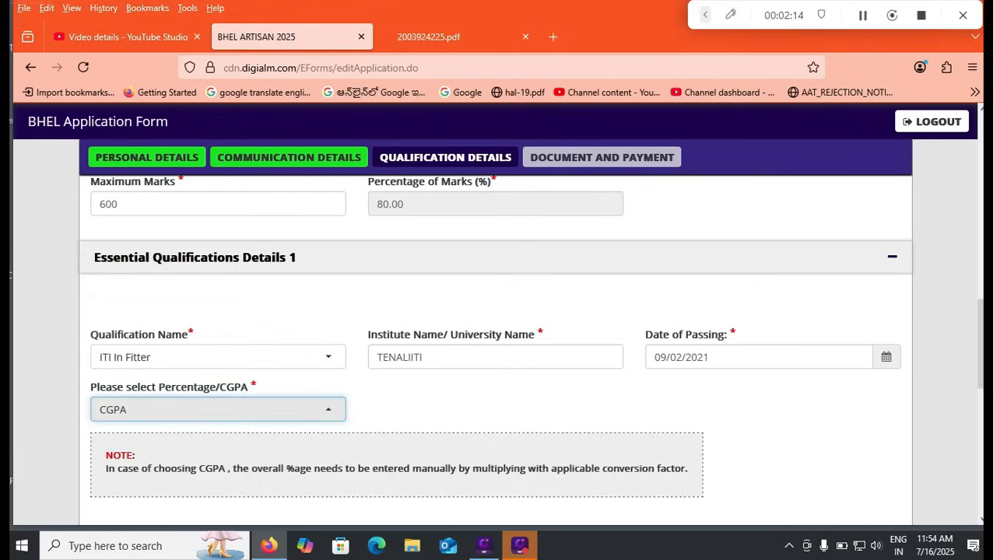
{"action": "scroll", "coordinate": [498, 350], "scroll_direction": "down", "scroll_amount": 3}
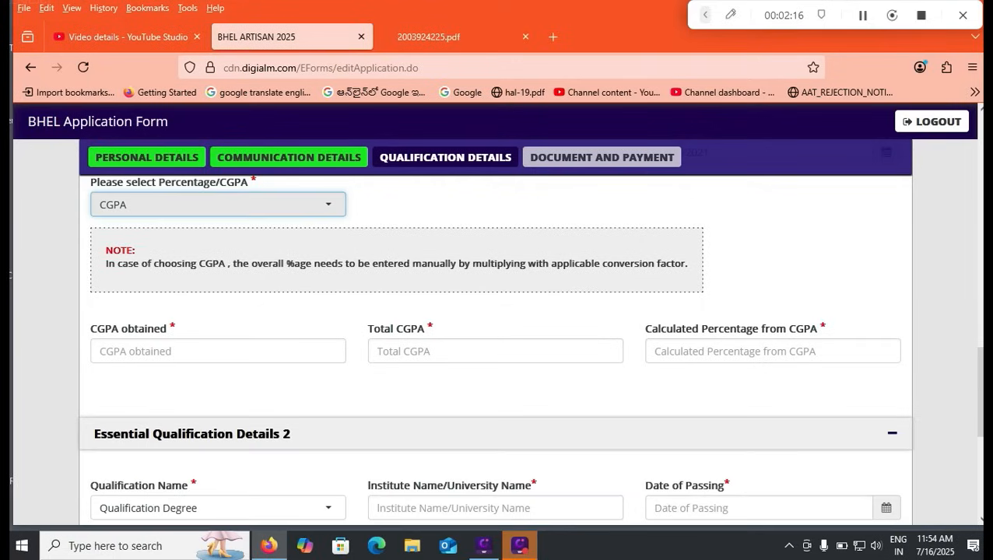
{"action": "left_click", "coordinate": [187, 351]}
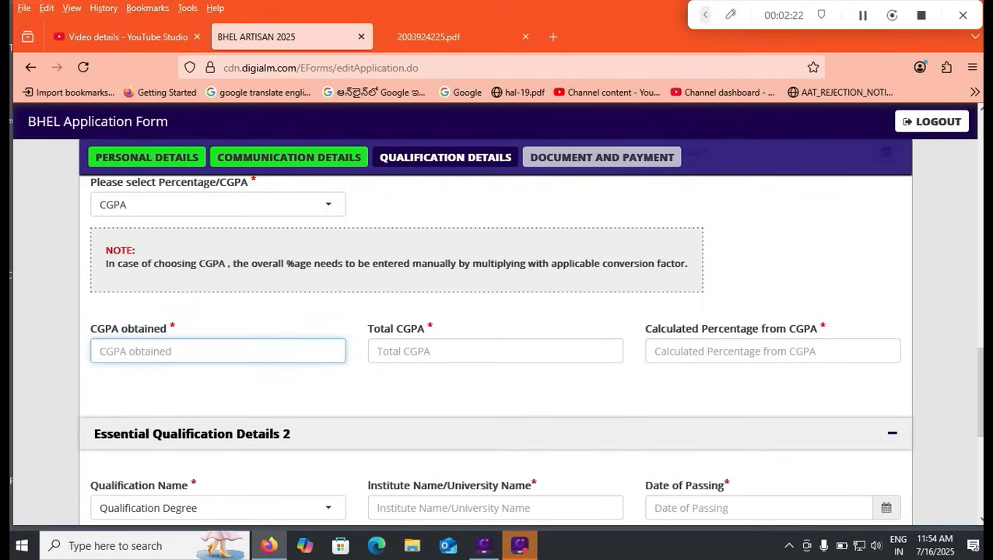
{"action": "scroll", "coordinate": [529, 335], "scroll_direction": "down", "scroll_amount": 1}
{"action": "scroll", "coordinate": [496, 331], "scroll_direction": "down", "scroll_amount": 1}
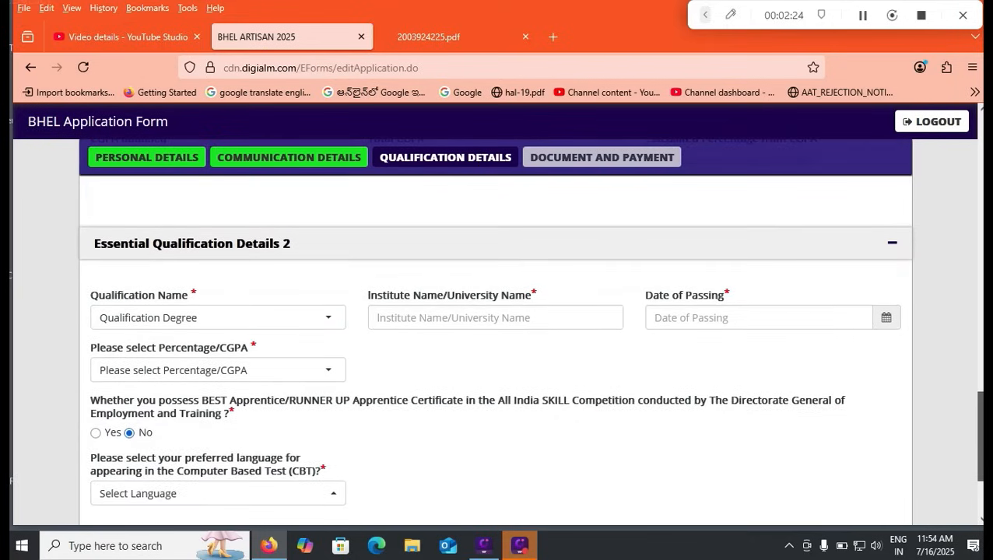
- Check the notification PDF's 60% minimum marks requirement, then return to the BHEL form
{"action": "left_click", "coordinate": [218, 293]}
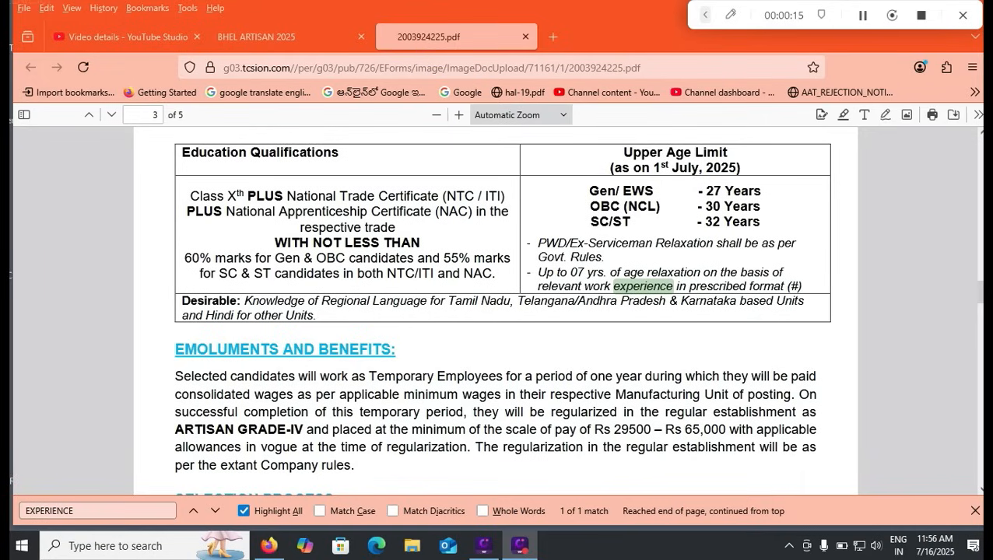
{"action": "left_click_drag", "start_coordinate": [184, 258], "coordinate": [211, 258]}
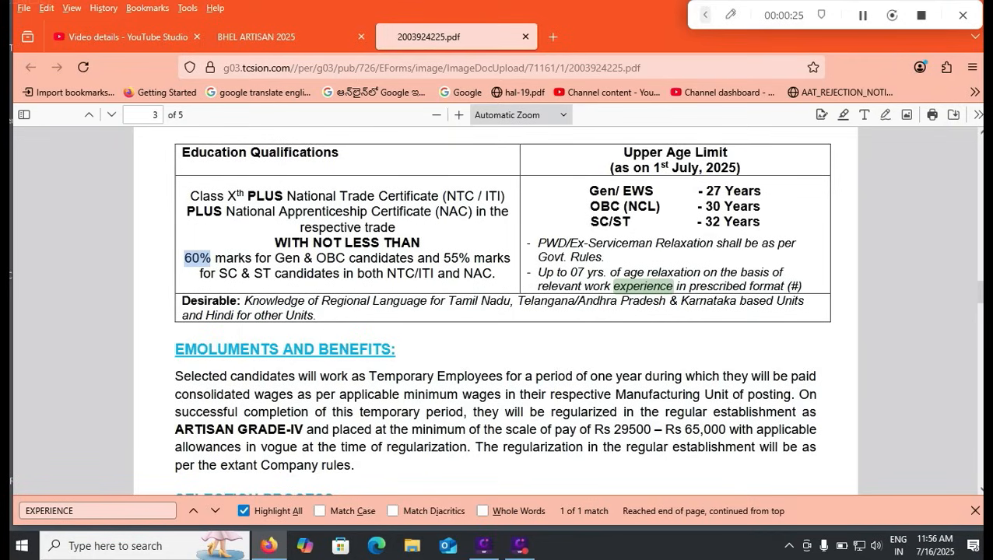
{"action": "left_click", "coordinate": [288, 37]}
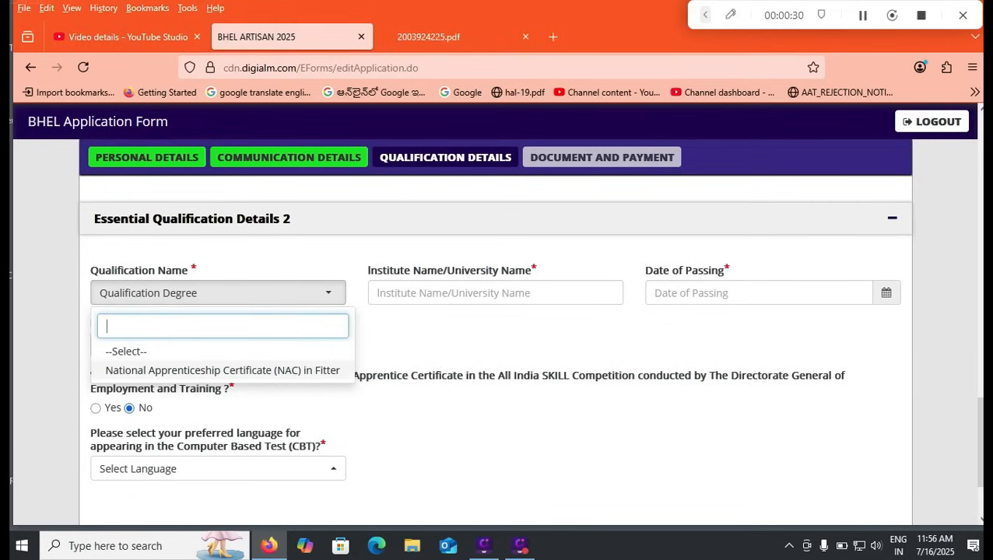
- Set the second qualification to NAC in Fitter with Percentage grading
{"action": "left_click", "coordinate": [223, 370]}
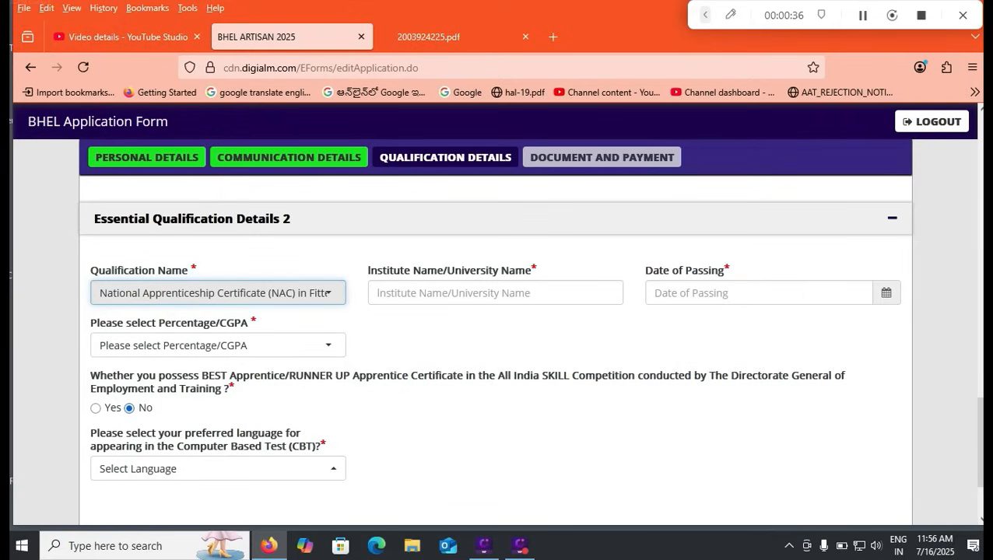
{"action": "left_click", "coordinate": [495, 293]}
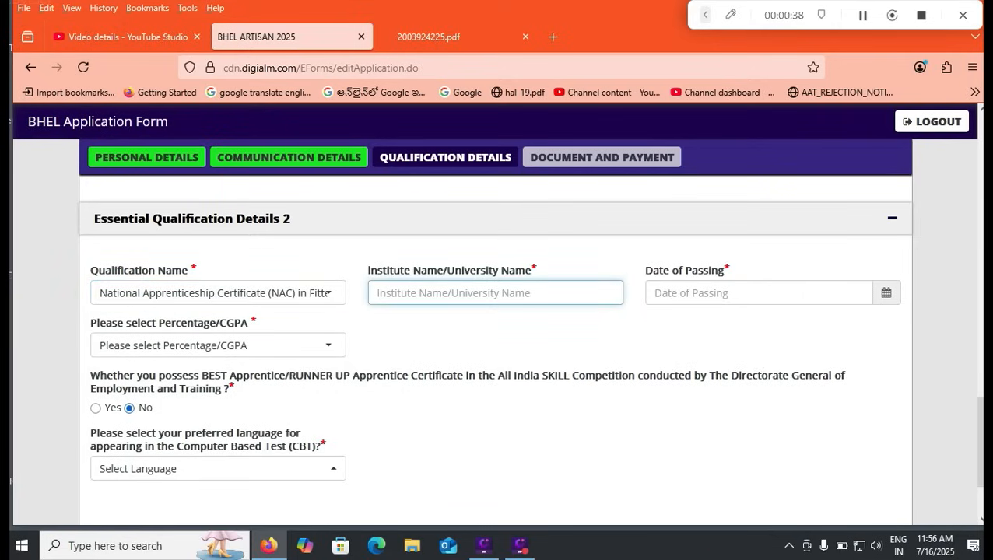
{"action": "left_click", "coordinate": [758, 293]}
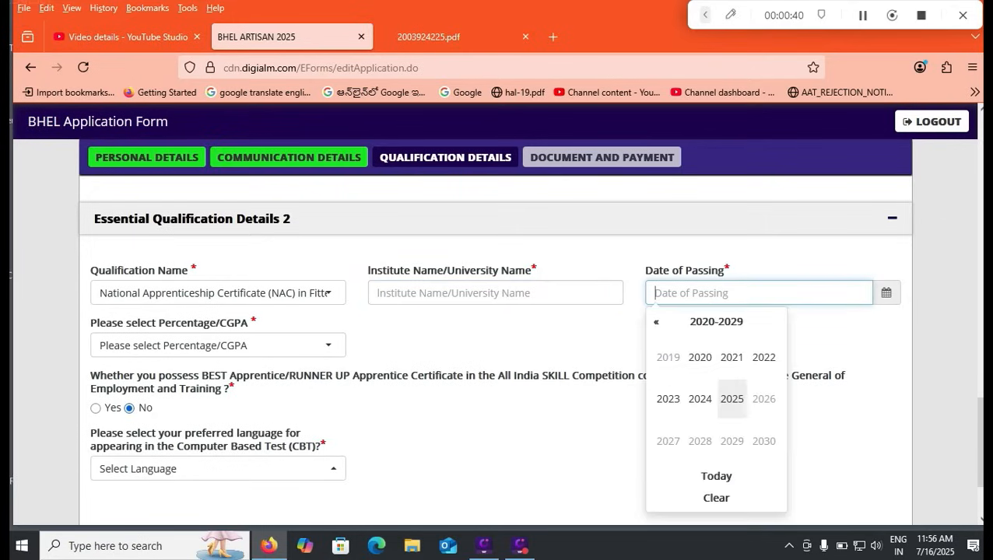
{"action": "left_click", "coordinate": [498, 339]}
{"action": "left_click", "coordinate": [218, 345]}
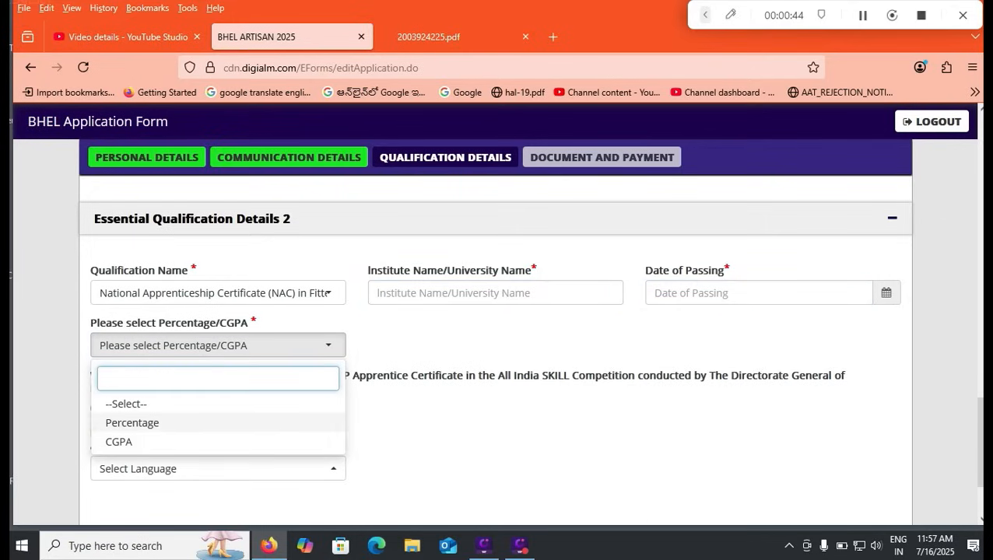
{"action": "left_click", "coordinate": [132, 422]}
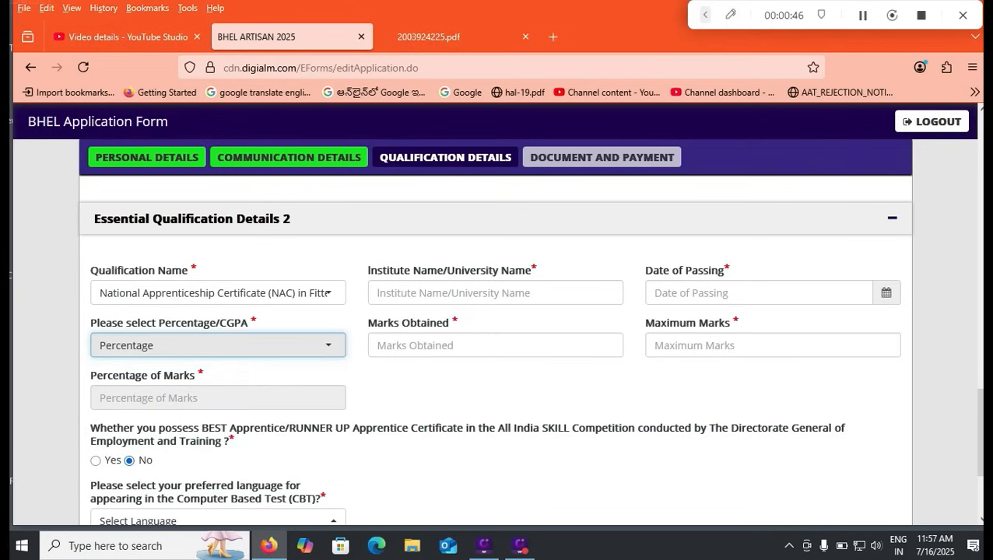
- Enter trial NAC marks 54 and maximum 542, then clear both again
{"action": "left_click", "coordinate": [436, 345]}
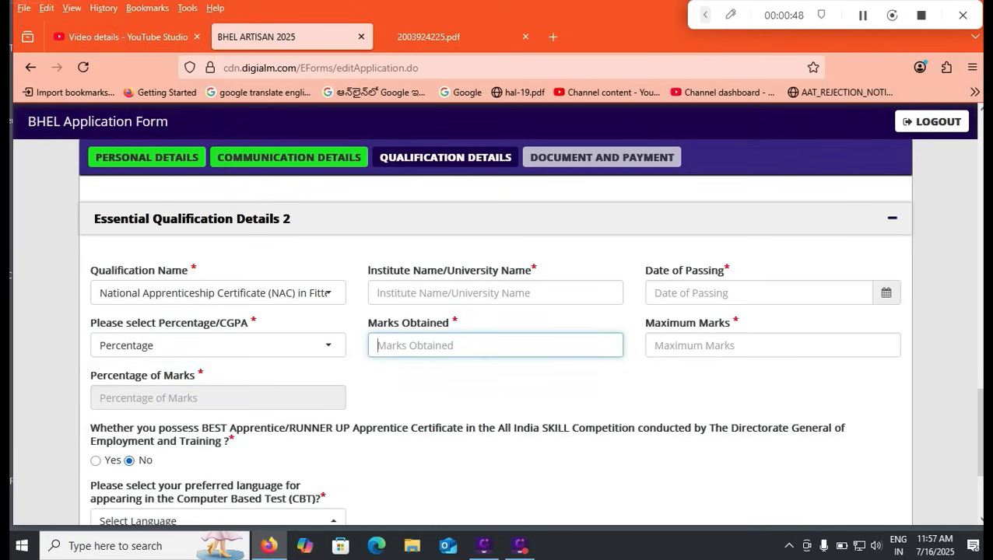
{"action": "type", "text": "54"}
{"action": "key", "text": "BackSpace"}
{"action": "key", "text": "BackSpace"}
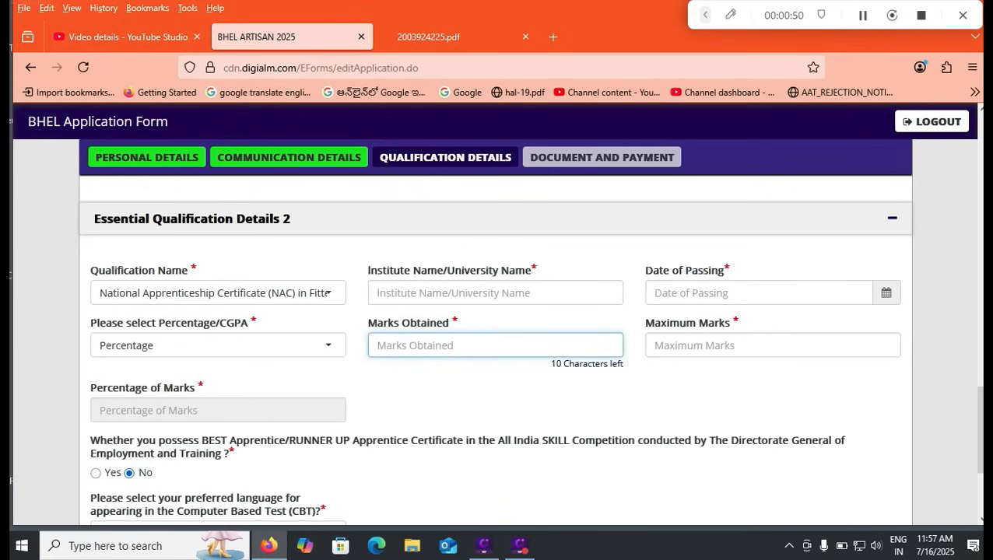
{"action": "left_click", "coordinate": [655, 345]}
{"action": "type", "text": "542"}
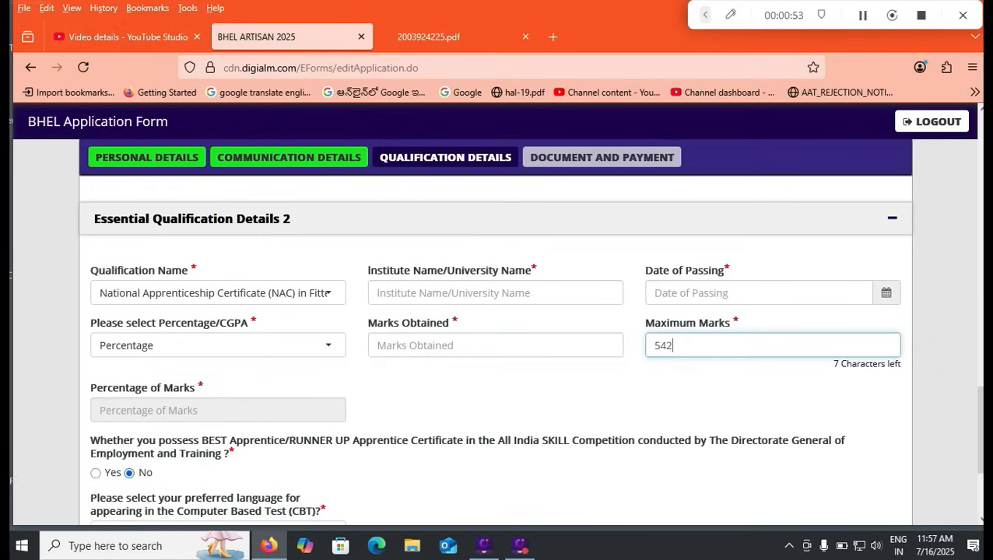
{"action": "left_click", "coordinate": [495, 345]}
{"action": "double_click", "coordinate": [662, 345]}
{"action": "key", "text": "BackSpace"}
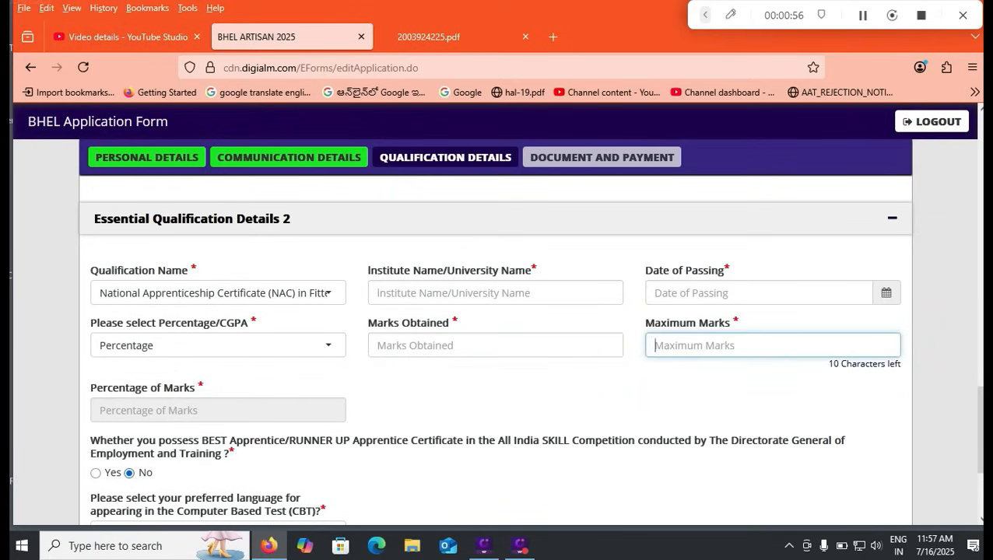
{"action": "scroll", "coordinate": [529, 349], "scroll_direction": "down", "scroll_amount": 2}
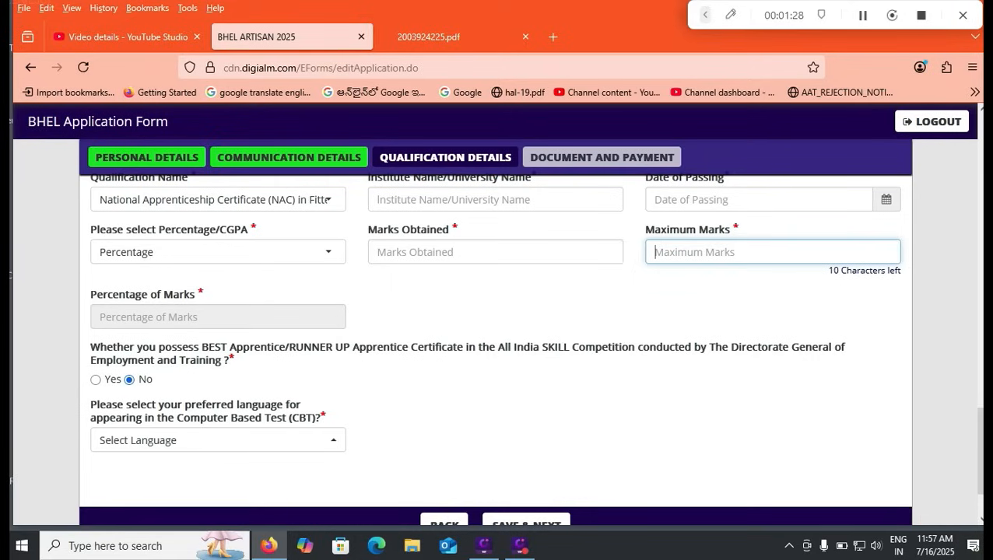
- Choose Hindi/English/Telugu as the CBT language
{"action": "scroll", "coordinate": [529, 334], "scroll_direction": "down", "scroll_amount": 1}
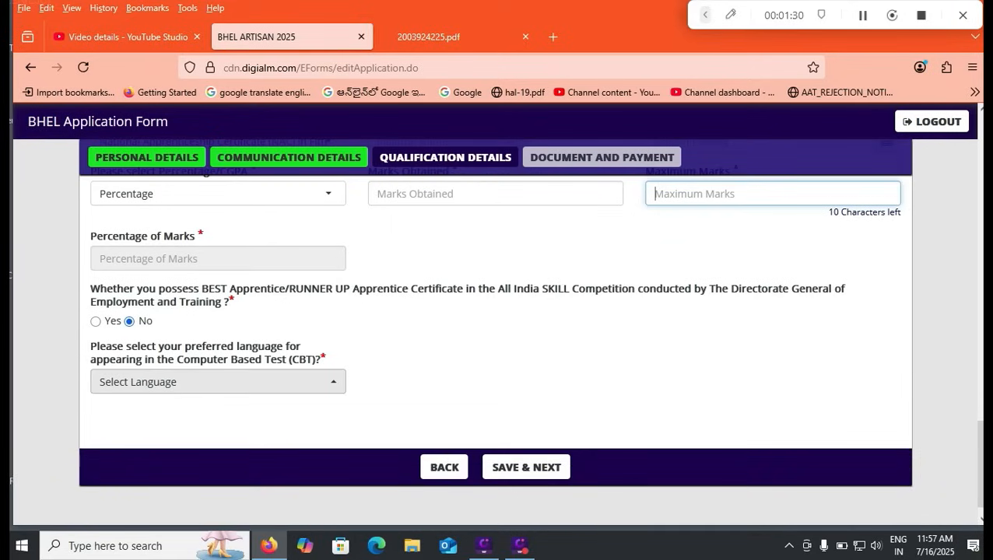
{"action": "scroll", "coordinate": [217, 379], "scroll_direction": "down", "scroll_amount": 1}
{"action": "left_click", "coordinate": [218, 376]}
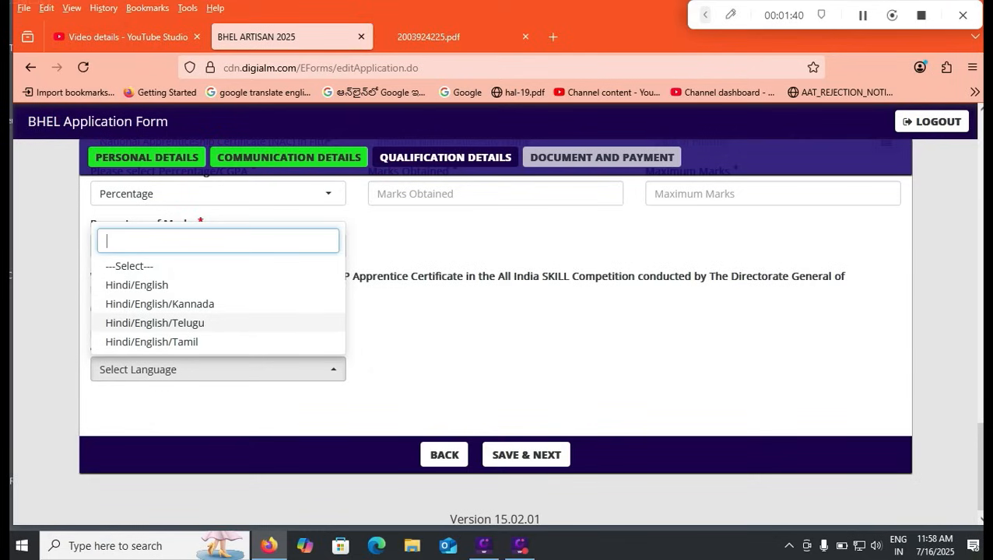
{"action": "left_click", "coordinate": [171, 323]}
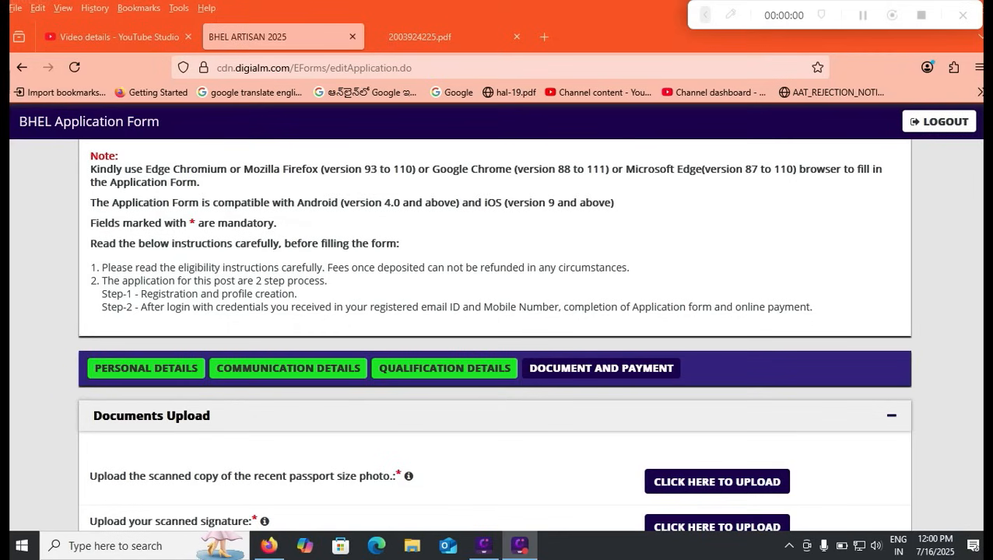
- Review the Documents Upload, Payment Details (Rs 1072 fee) and Declaration sections and the photo size info
{"action": "scroll", "coordinate": [498, 334], "scroll_direction": "down", "scroll_amount": 3}
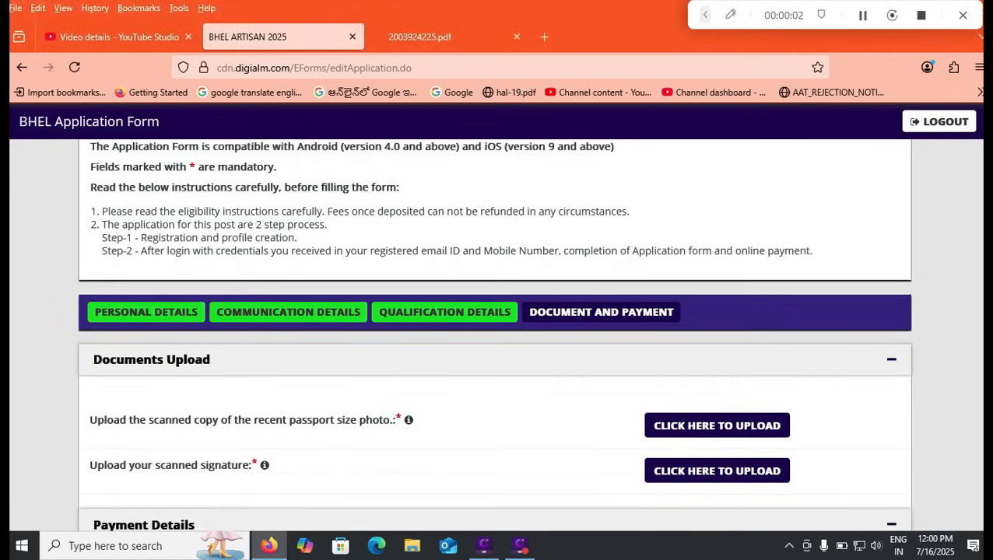
{"action": "scroll", "coordinate": [498, 335], "scroll_direction": "down", "scroll_amount": 3}
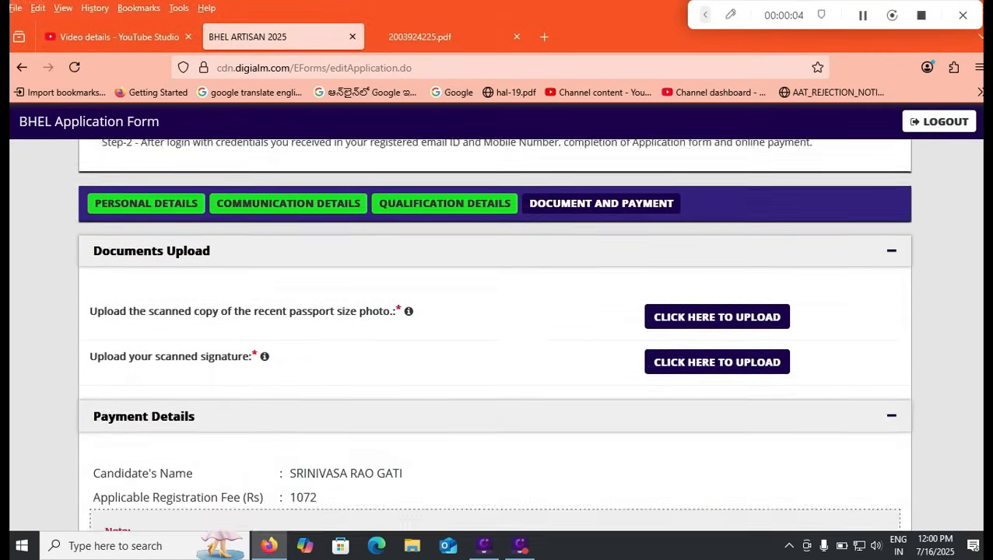
{"action": "scroll", "coordinate": [498, 335], "scroll_direction": "down", "scroll_amount": 4}
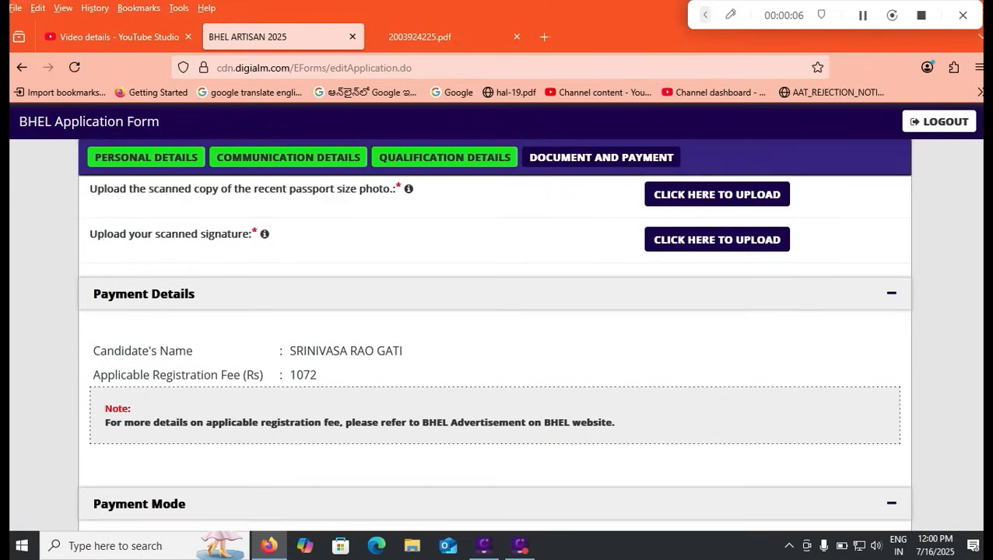
{"action": "scroll", "coordinate": [498, 350], "scroll_direction": "down", "scroll_amount": 2}
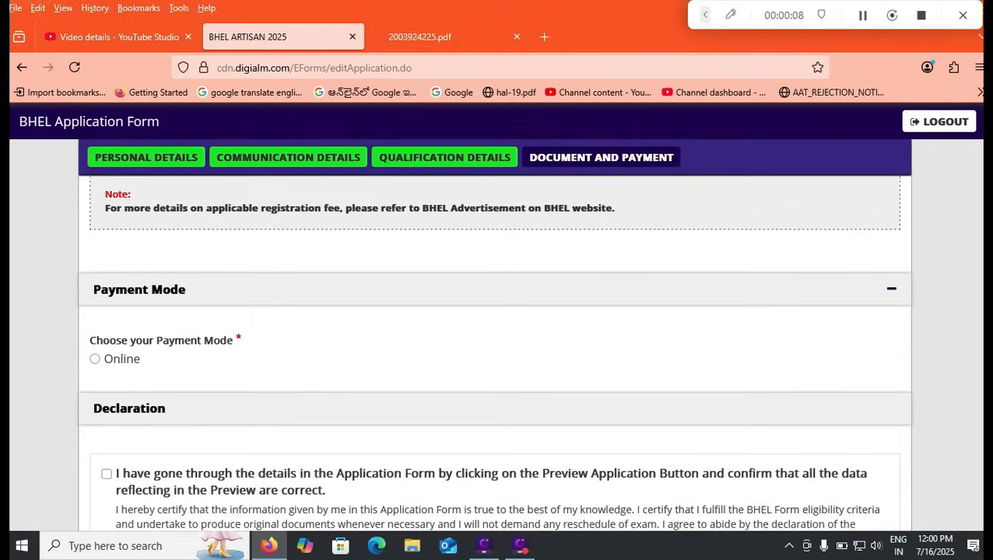
{"action": "scroll", "coordinate": [493, 335], "scroll_direction": "up", "scroll_amount": 8}
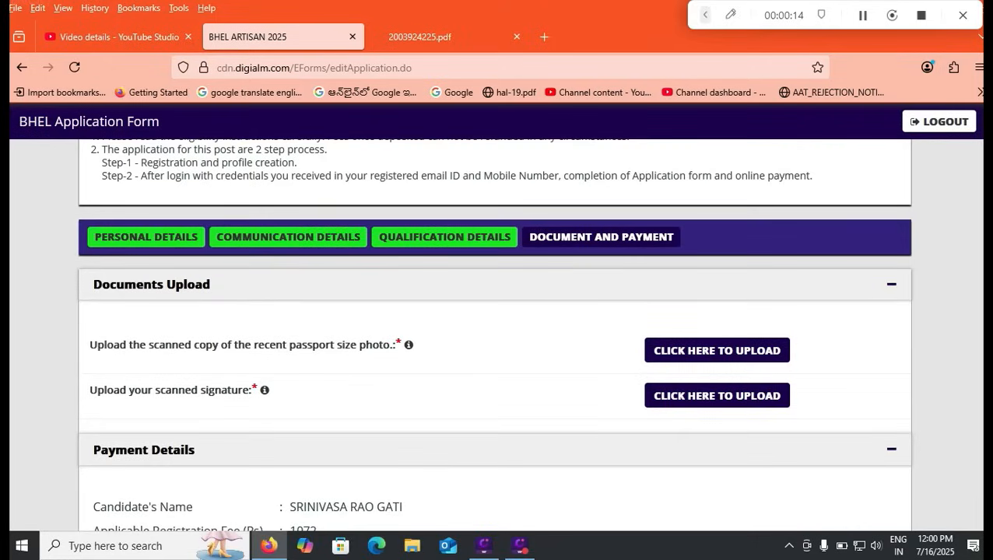
{"action": "mouse_move", "coordinate": [408, 345]}
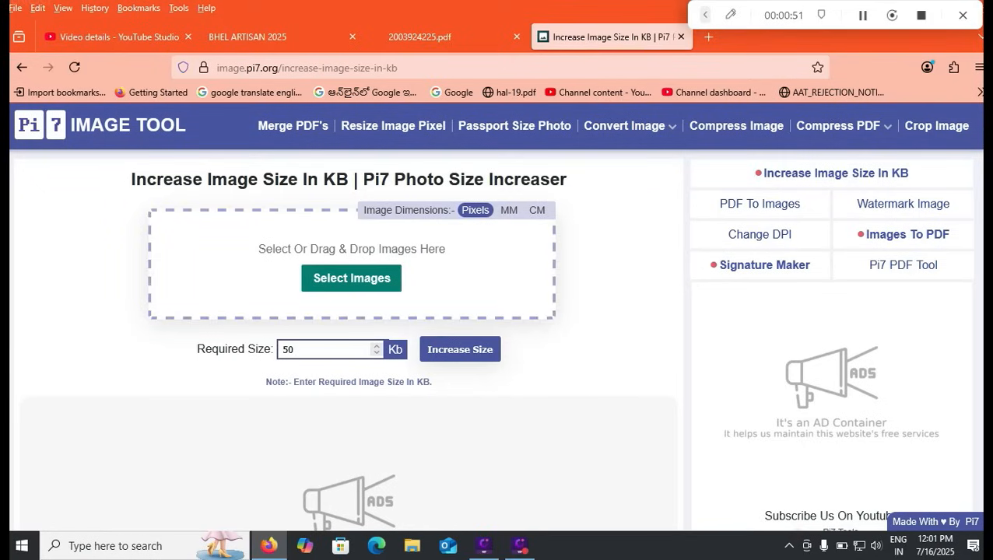
- Set the Pi7 required image size to 120 KB and return to the BHEL form
{"action": "double_click", "coordinate": [288, 349]}
{"action": "type", "text": "120"}
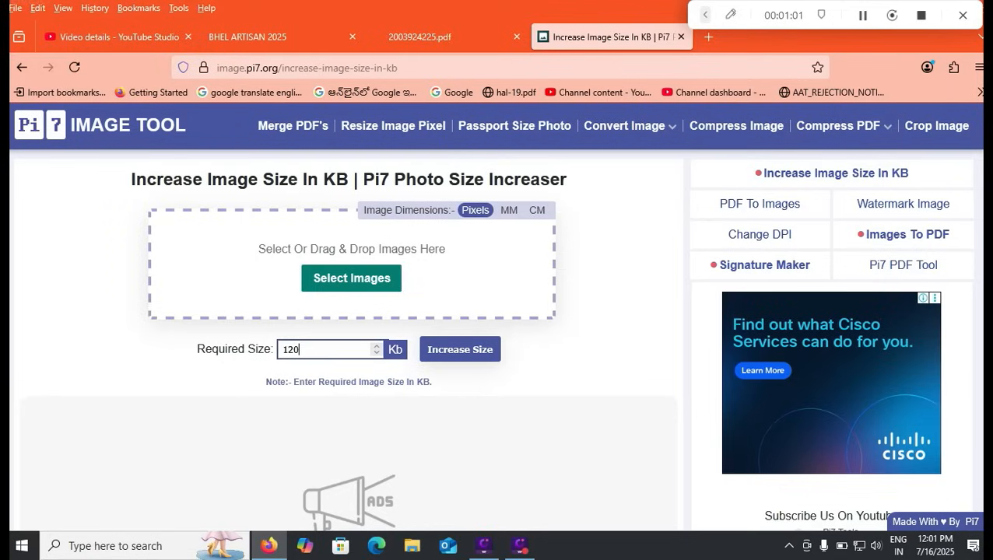
{"action": "left_click", "coordinate": [257, 36]}
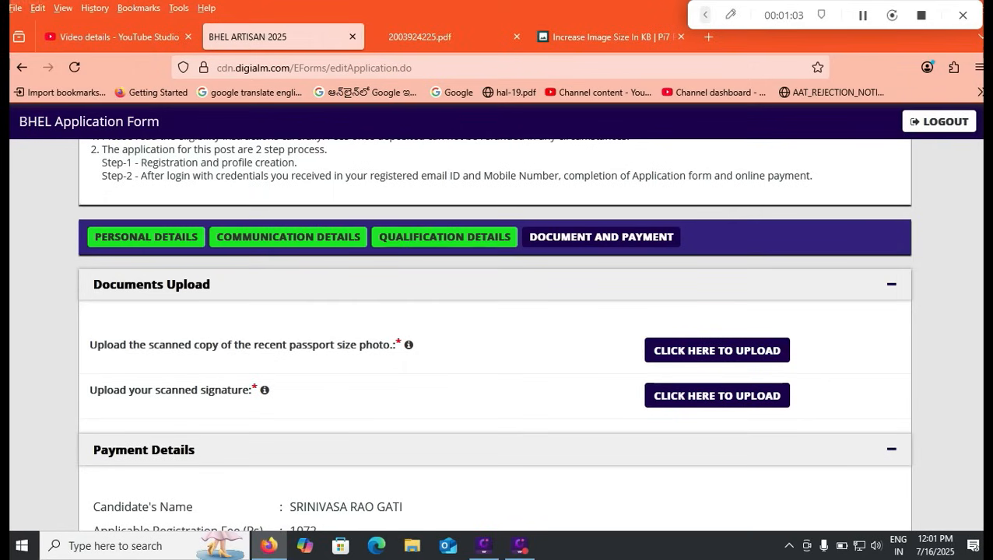
{"action": "mouse_move", "coordinate": [265, 390]}
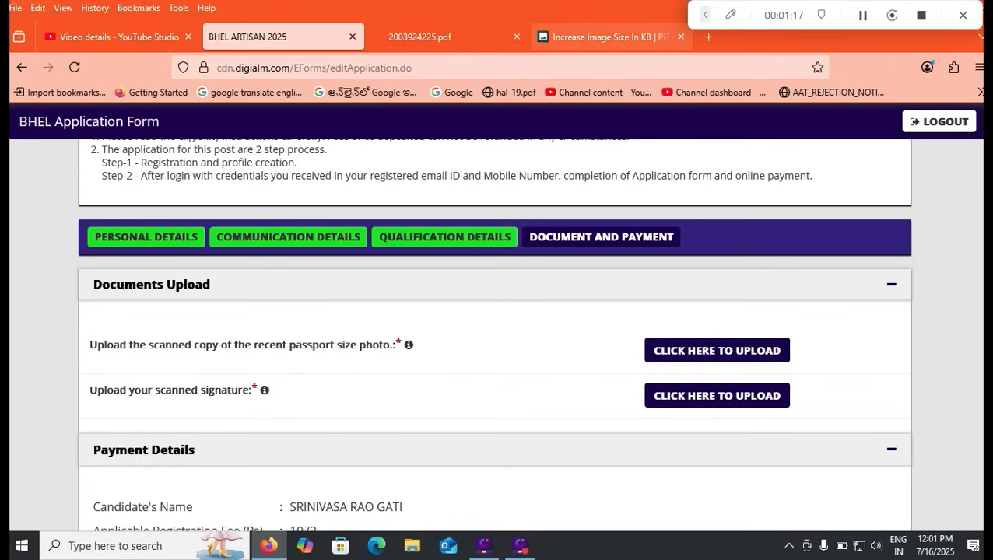
{"action": "scroll", "coordinate": [495, 335], "scroll_direction": "down", "scroll_amount": 1}
{"action": "scroll", "coordinate": [495, 335], "scroll_direction": "down", "scroll_amount": 1}
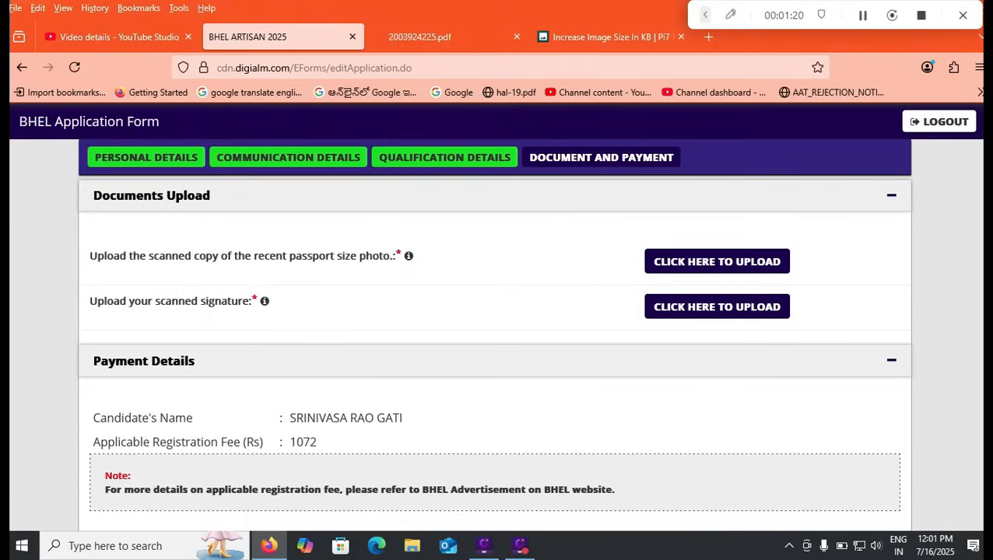
{"action": "scroll", "coordinate": [495, 334], "scroll_direction": "down", "scroll_amount": 1}
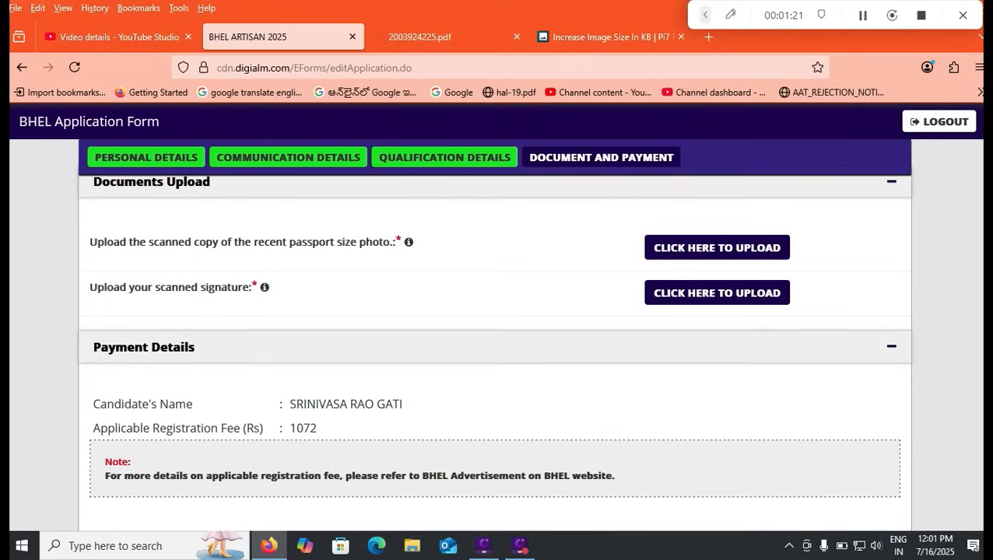
{"action": "key", "text": "ctrl+Tab"}
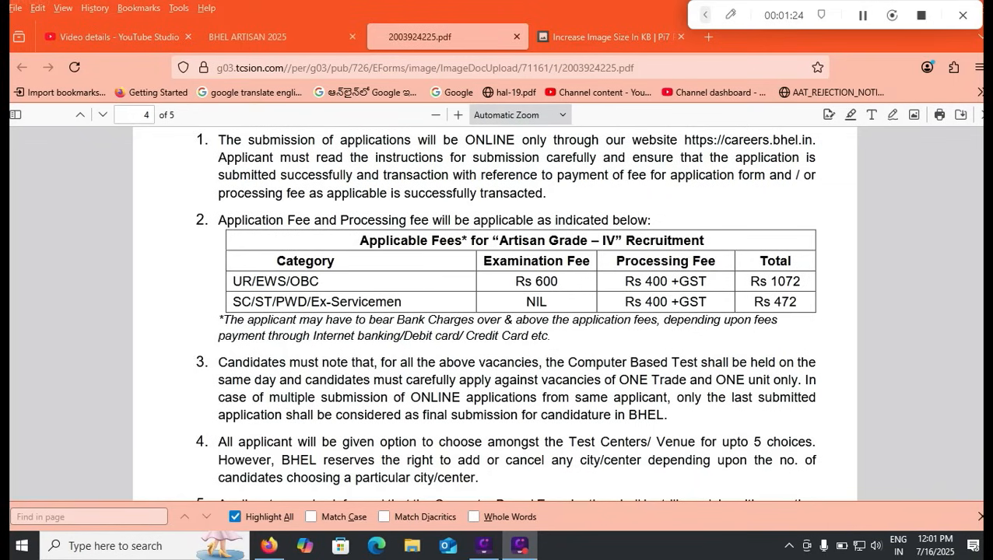
{"action": "left_click", "coordinate": [730, 15]}
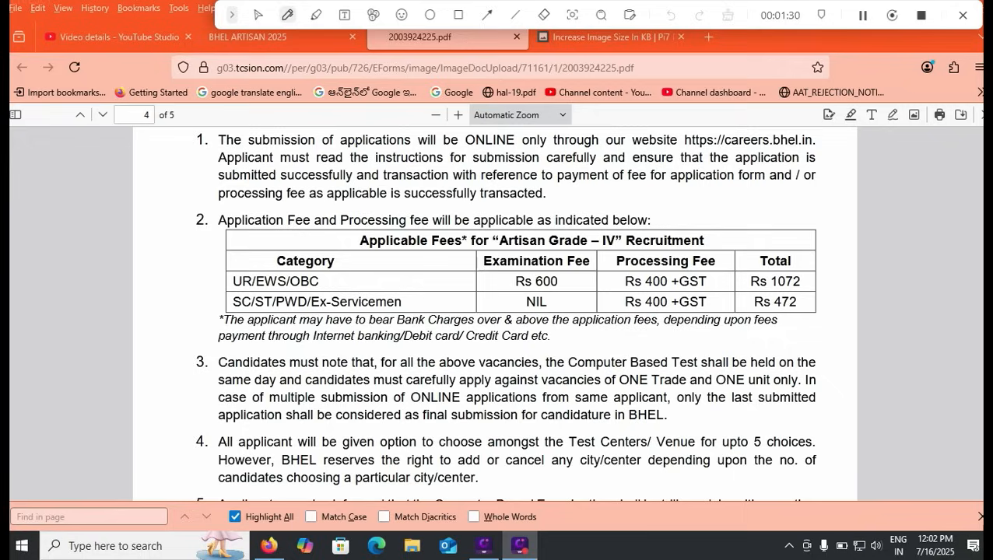
{"action": "left_click_drag", "start_coordinate": [805, 286], "coordinate": [814, 277]}
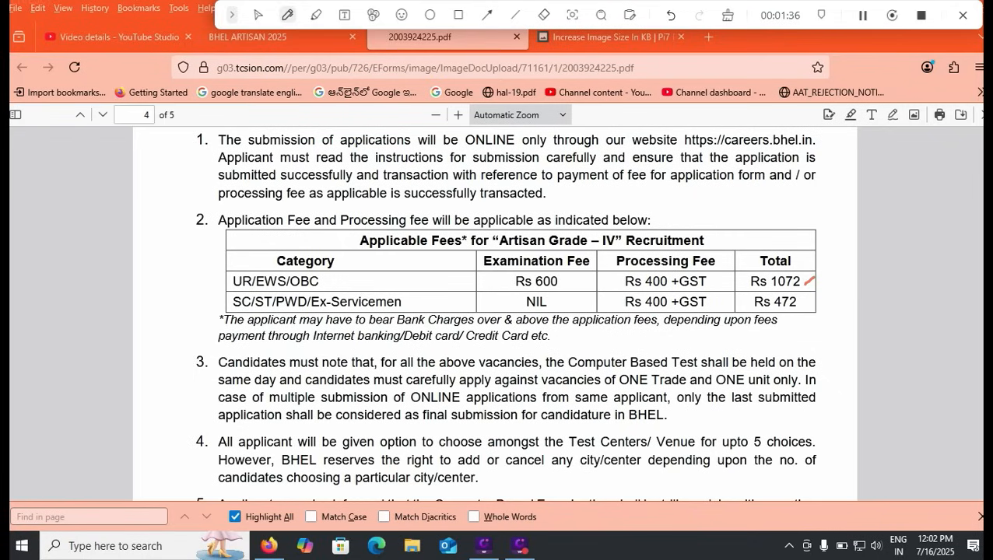
{"action": "left_click_drag", "start_coordinate": [803, 309], "coordinate": [824, 303]}
{"action": "left_click", "coordinate": [258, 15]}
{"action": "left_click", "coordinate": [249, 37]}
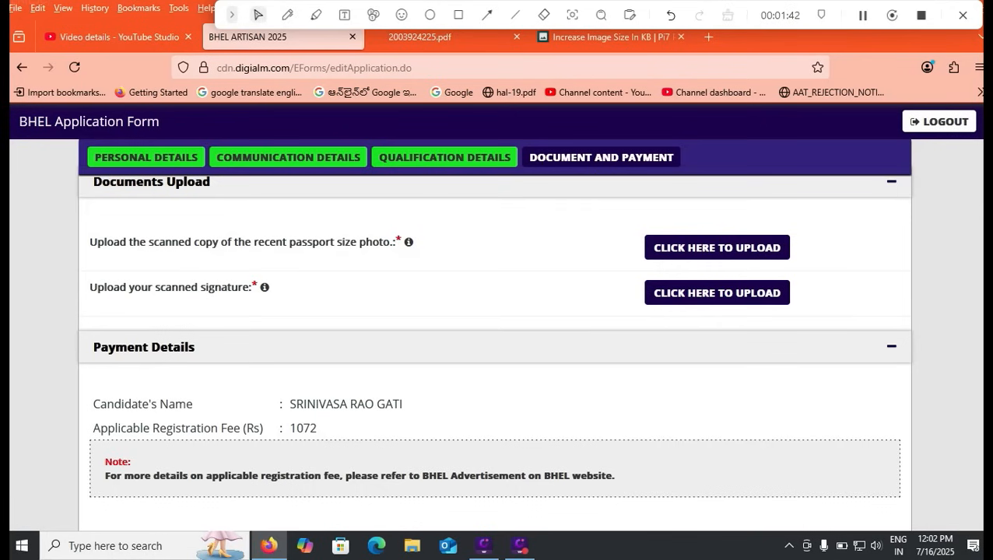
- Select Online as the payment mode
{"action": "scroll", "coordinate": [495, 335], "scroll_direction": "down", "scroll_amount": 1}
{"action": "scroll", "coordinate": [495, 335], "scroll_direction": "down", "scroll_amount": 3}
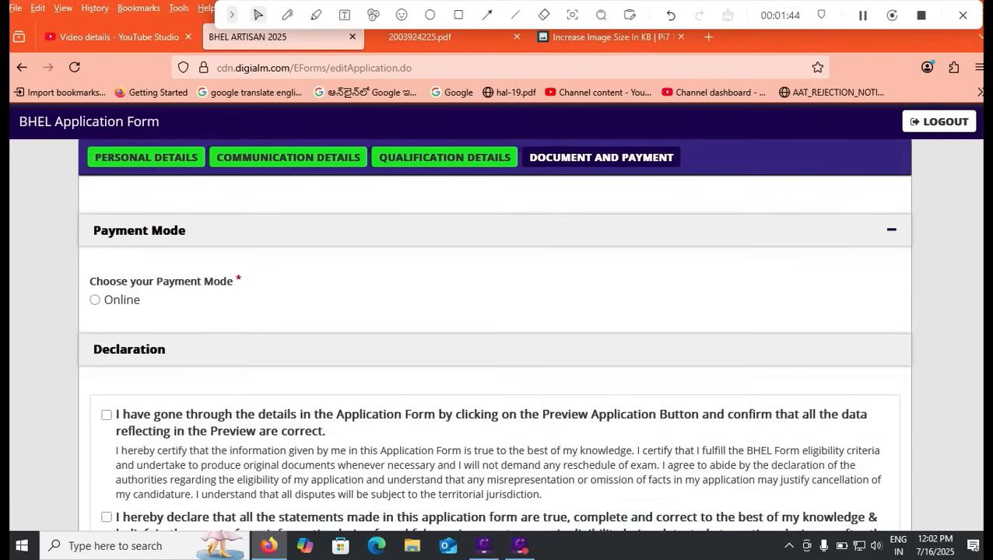
{"action": "left_click", "coordinate": [95, 301]}
{"action": "scroll", "coordinate": [495, 350], "scroll_direction": "down", "scroll_amount": 2}
- Tick all five declarations: details previewed, statements true, advertisement read, certificates held, I Agree
{"action": "left_click", "coordinate": [106, 225]}
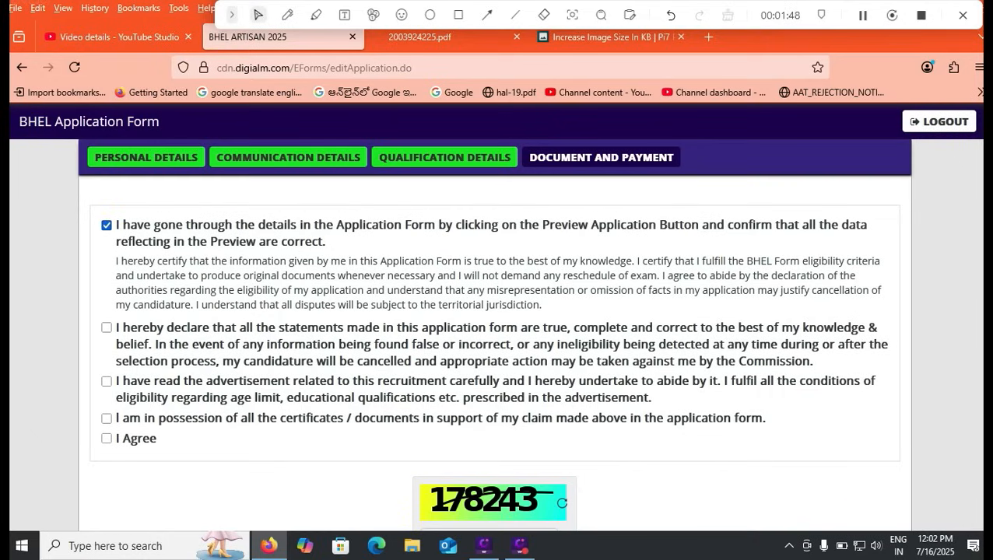
{"action": "left_click", "coordinate": [107, 328]}
{"action": "left_click", "coordinate": [107, 381]}
{"action": "left_click", "coordinate": [106, 418]}
{"action": "left_click", "coordinate": [107, 438]}
- Fill in the captcha code shown on the page
{"action": "scroll", "coordinate": [495, 350], "scroll_direction": "down", "scroll_amount": 2}
{"action": "left_click", "coordinate": [488, 443]}
{"action": "type", "text": "17856"}
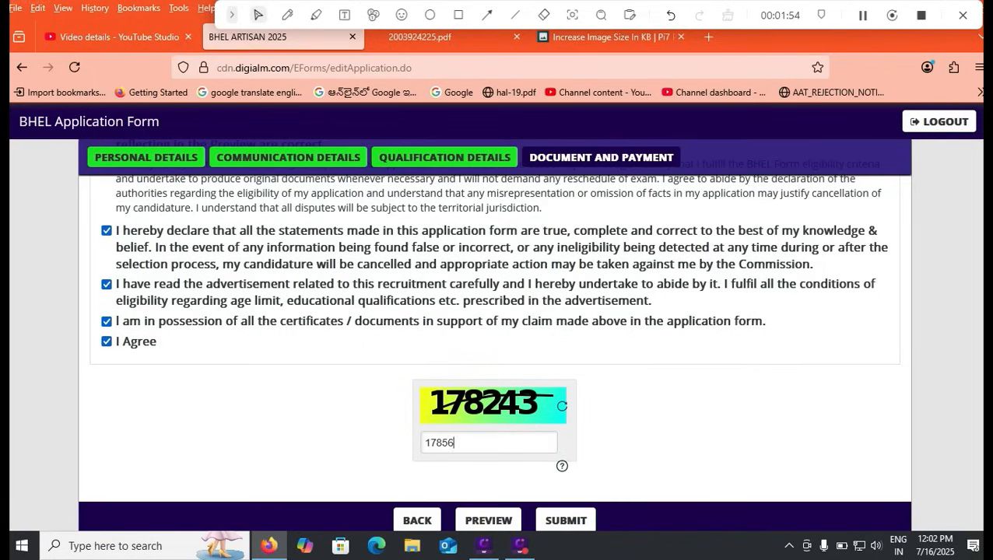
{"action": "key", "text": "BackSpace"}
{"action": "key", "text": "BackSpace"}
{"action": "type", "text": "243"}
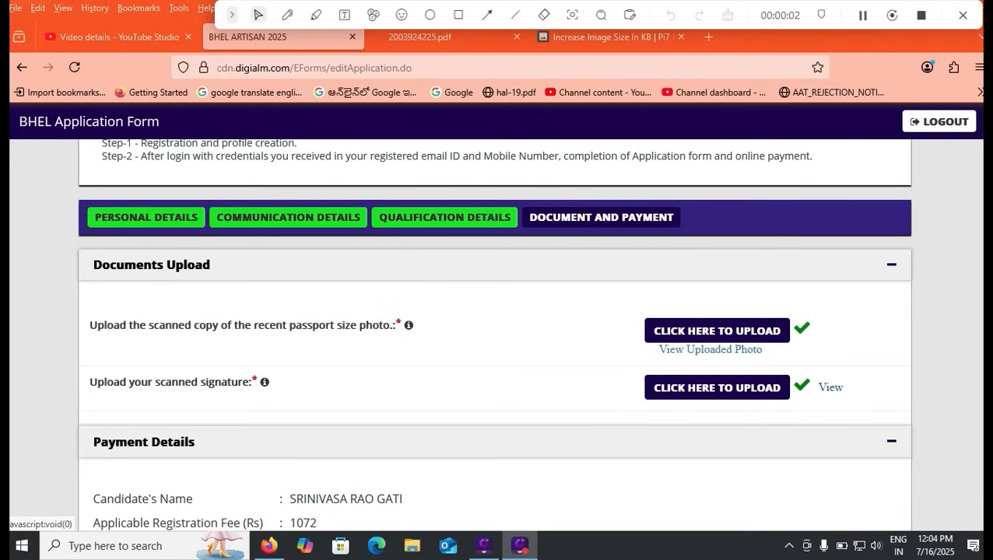
- View the uploaded signature image, close it, then open the application PREVIEW
{"action": "left_click", "coordinate": [830, 387]}
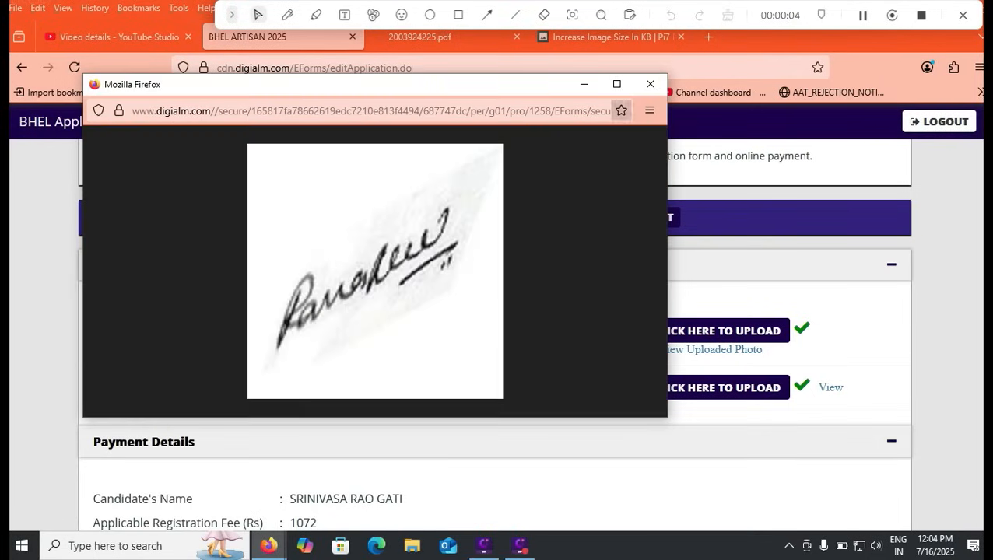
{"action": "left_click", "coordinate": [648, 85]}
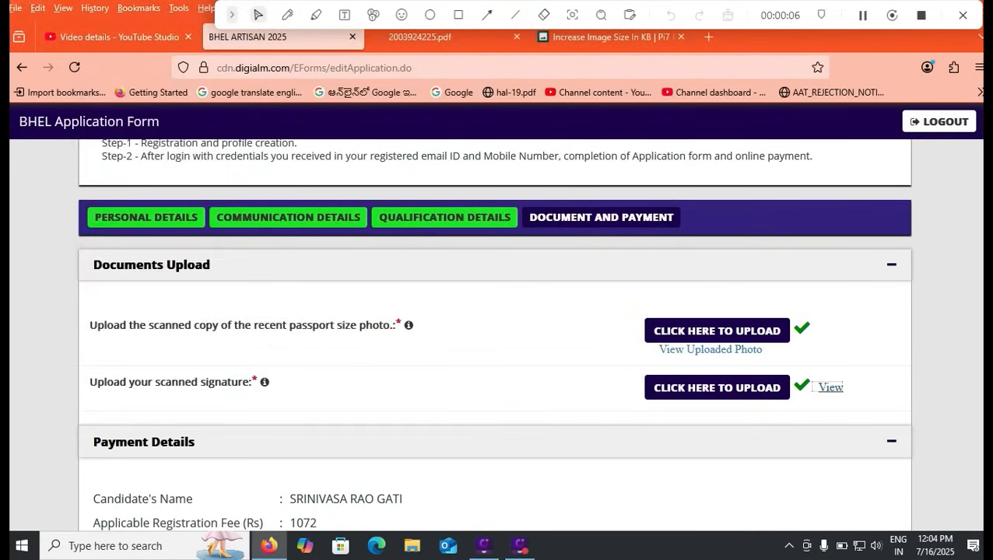
{"action": "scroll", "coordinate": [495, 335], "scroll_direction": "down", "scroll_amount": 10}
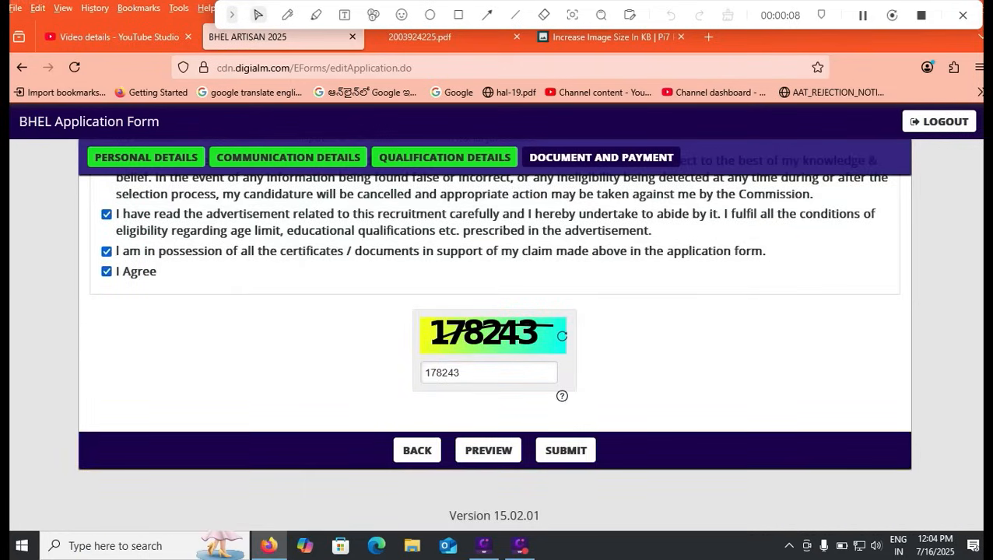
{"action": "left_click", "coordinate": [488, 450]}
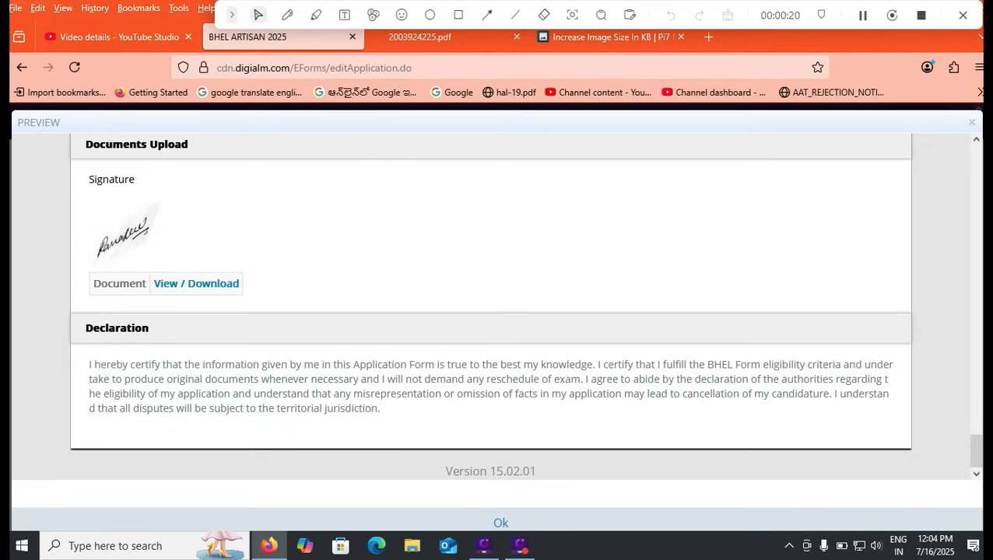
- Close the preview, submit the application, agree to the instructions, and choose Card to pay ₹1,072.00
{"action": "left_click", "coordinate": [500, 523]}
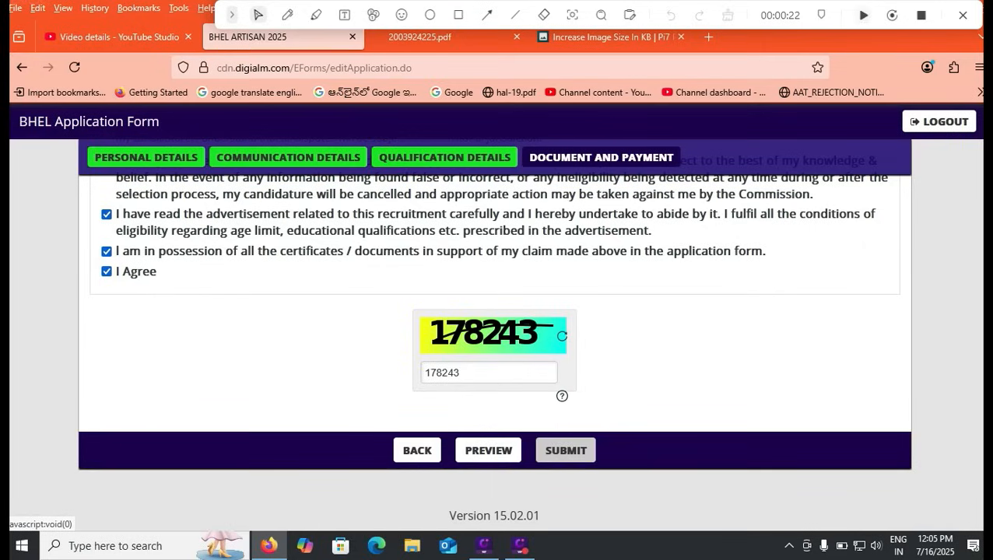
{"action": "left_click", "coordinate": [565, 451]}
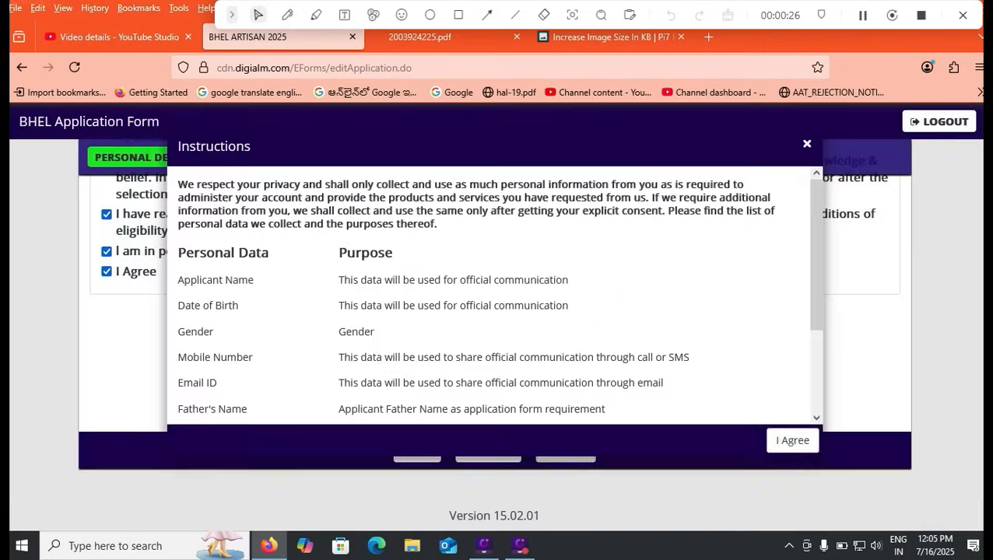
{"action": "left_click", "coordinate": [791, 441]}
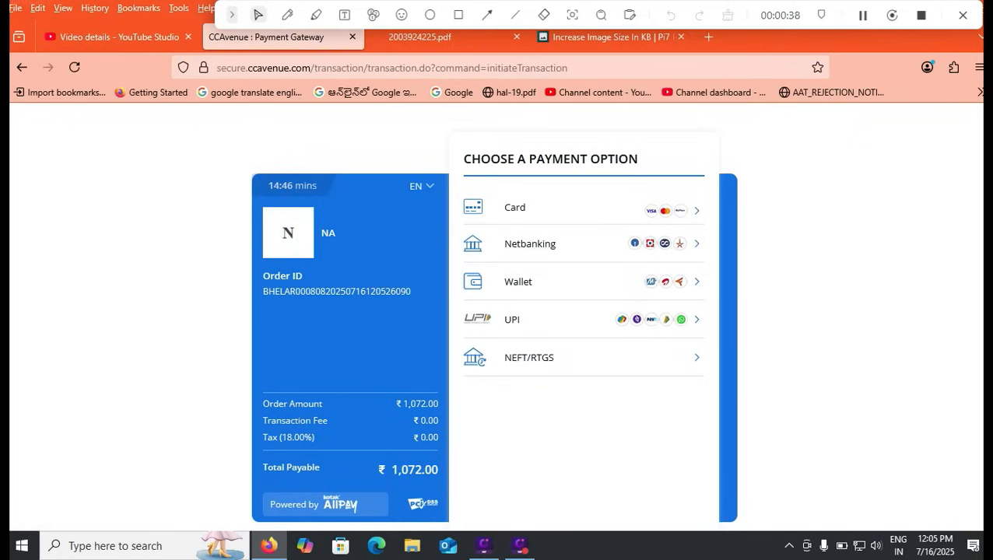
{"action": "left_click", "coordinate": [545, 209]}
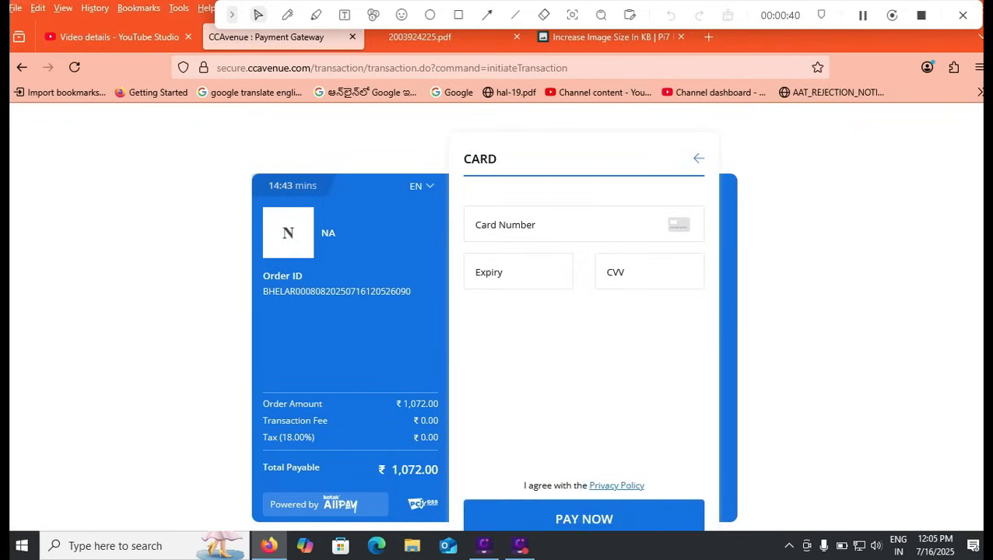